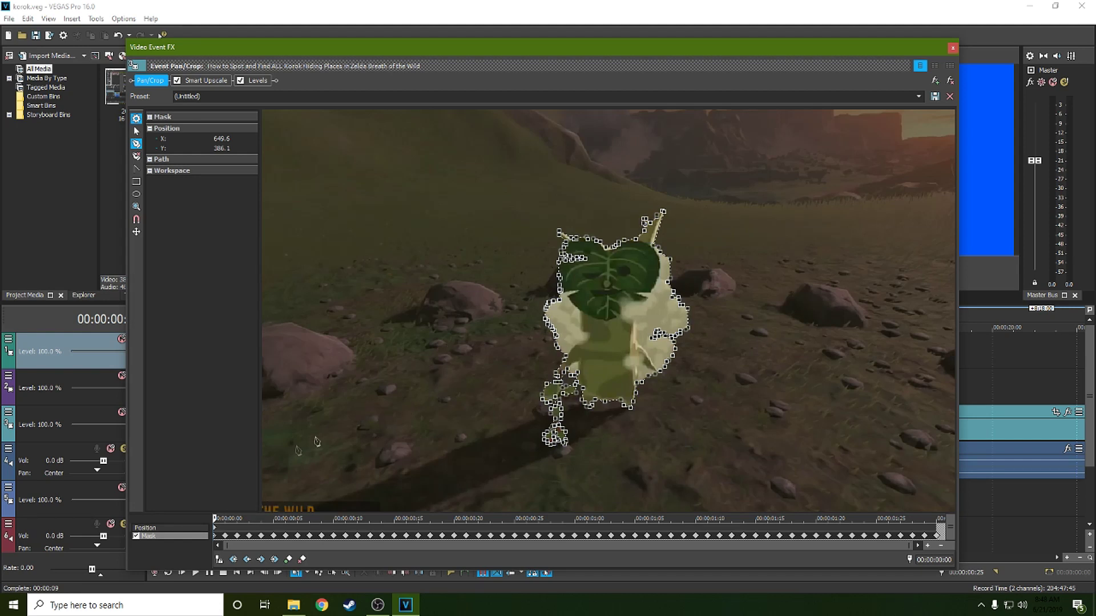
# Review the Korok clip's mask outline over its first few keyframes, return to the first frame and close the Video Event FX window
pyautogui.click(228, 539)
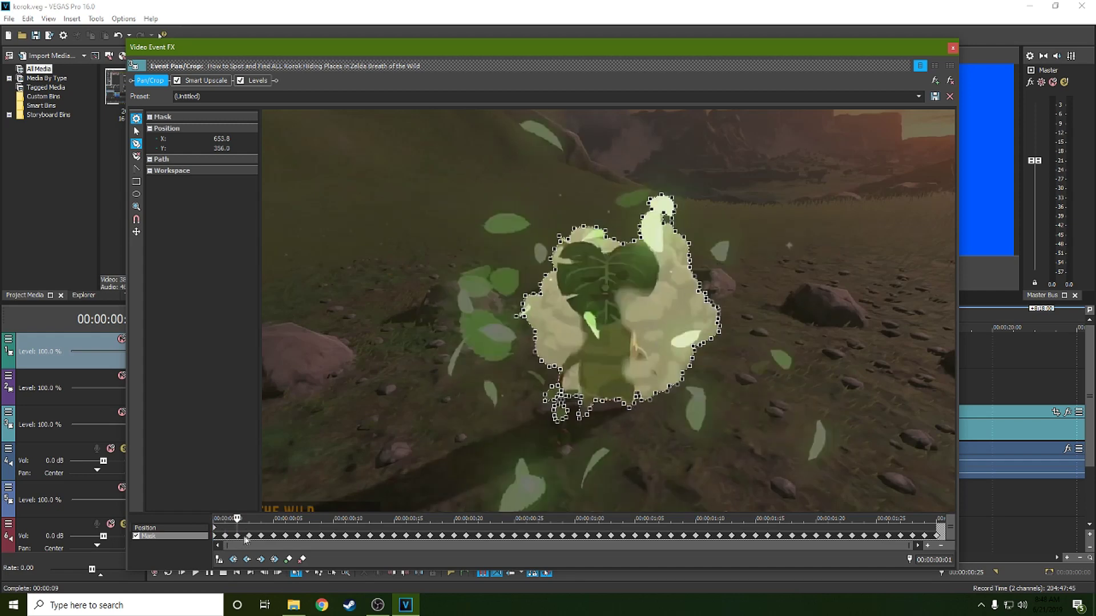
pyautogui.moveTo(250, 539); pyautogui.dragTo(303, 540)
pyautogui.click(299, 541)
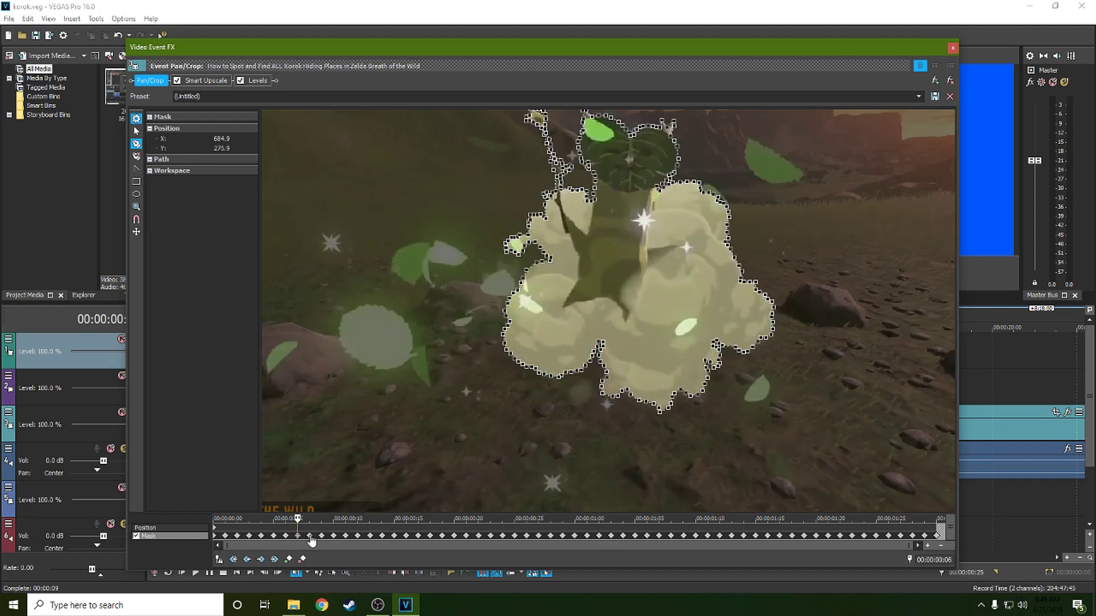
pyautogui.click(311, 541)
pyautogui.click(323, 540)
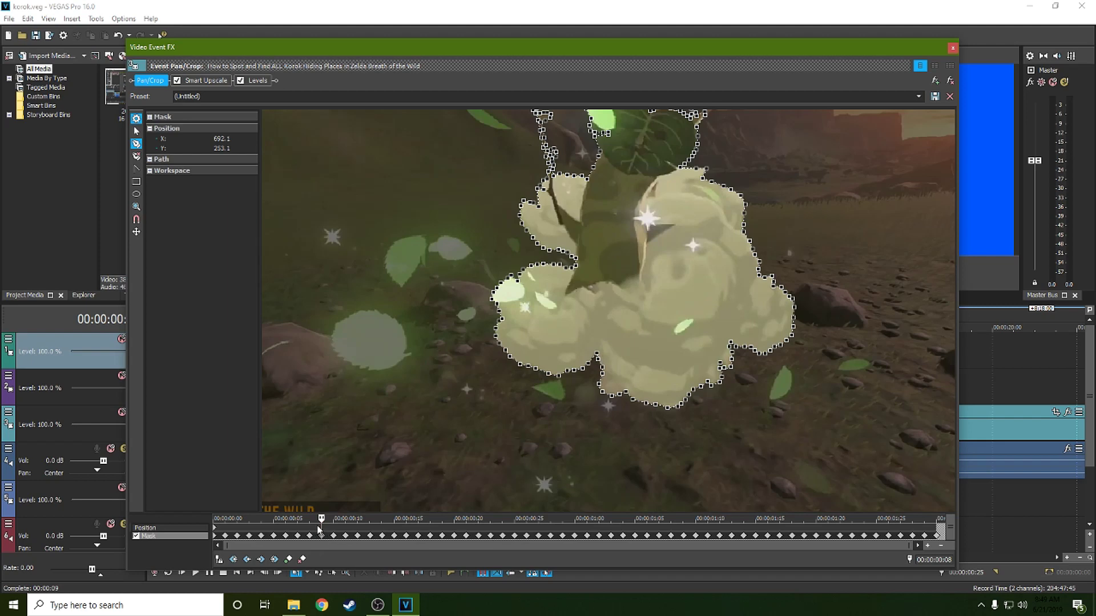
pyautogui.click(216, 540)
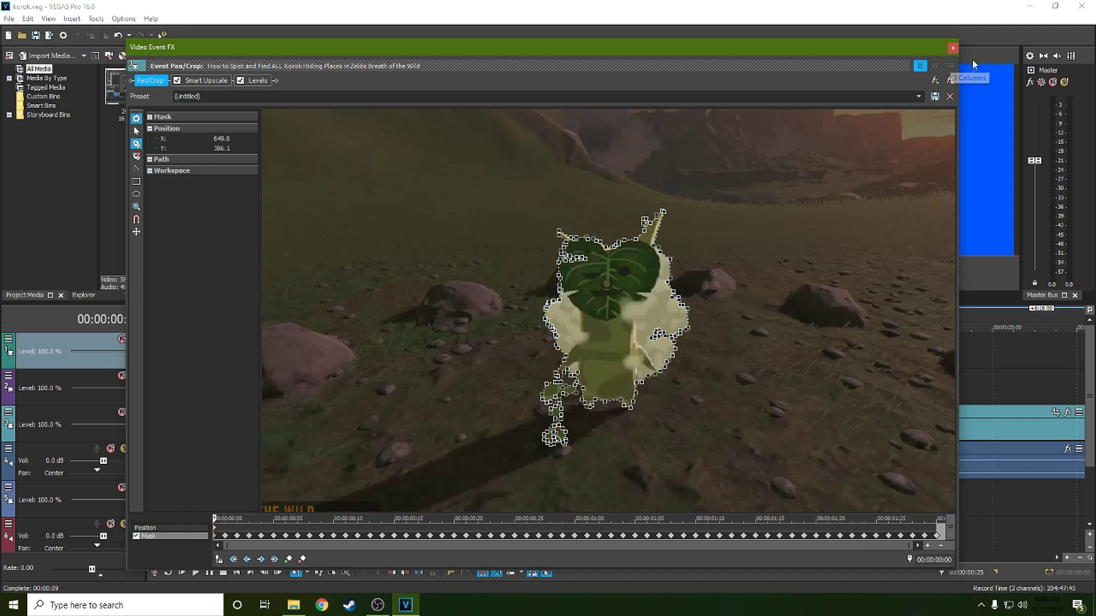
pyautogui.click(952, 49)
# Examine the masked korok clip over the screen recording by scrubbing it and playing it from its start
pyautogui.click(287, 368)
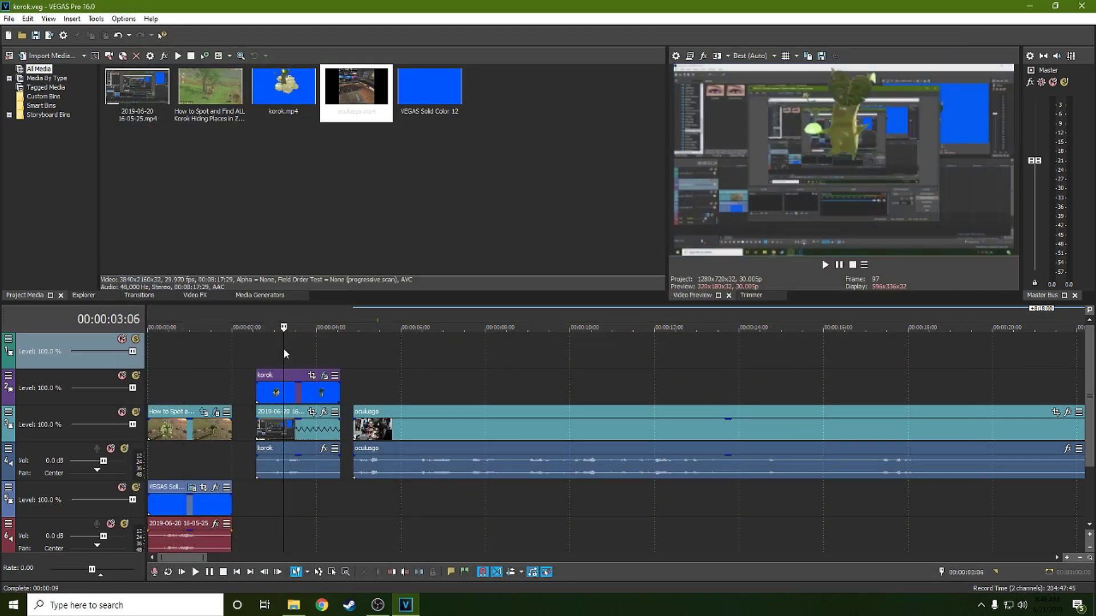
pyautogui.click(273, 394)
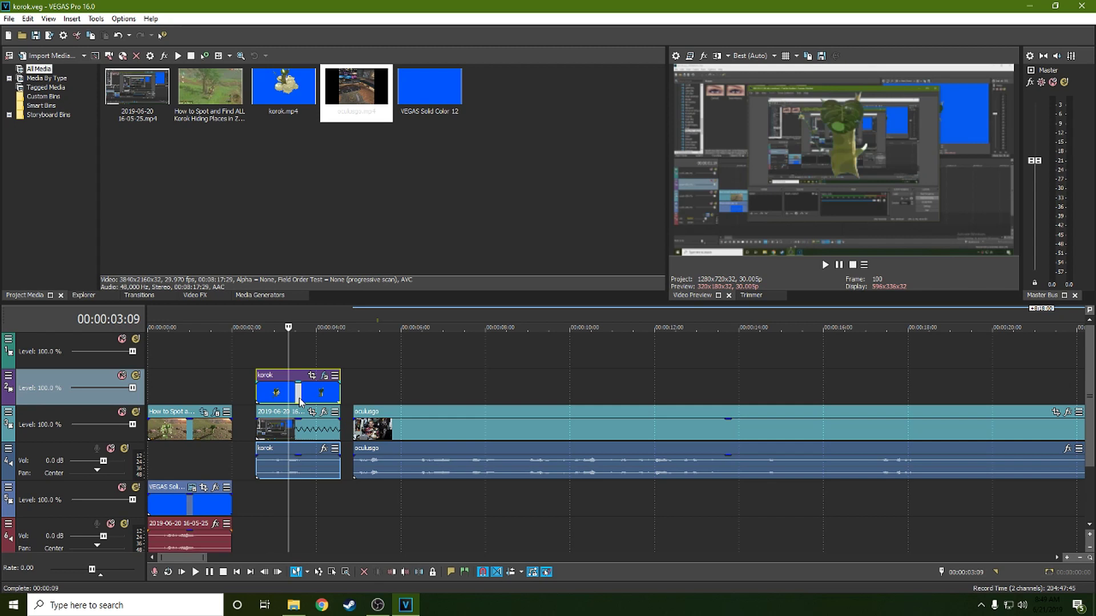
pyautogui.click(276, 400)
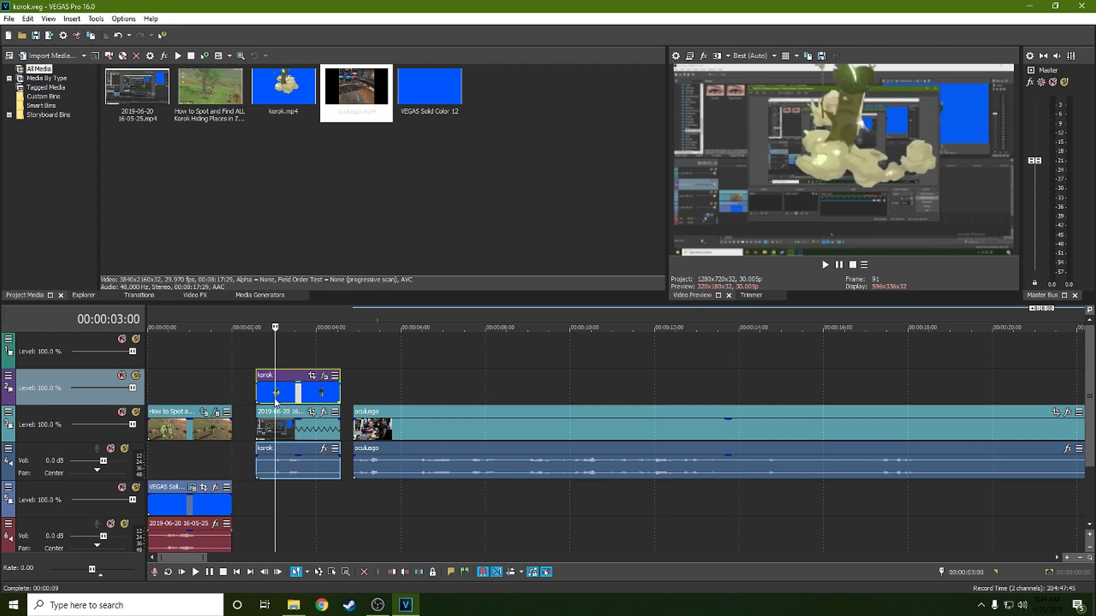
pyautogui.click(257, 401)
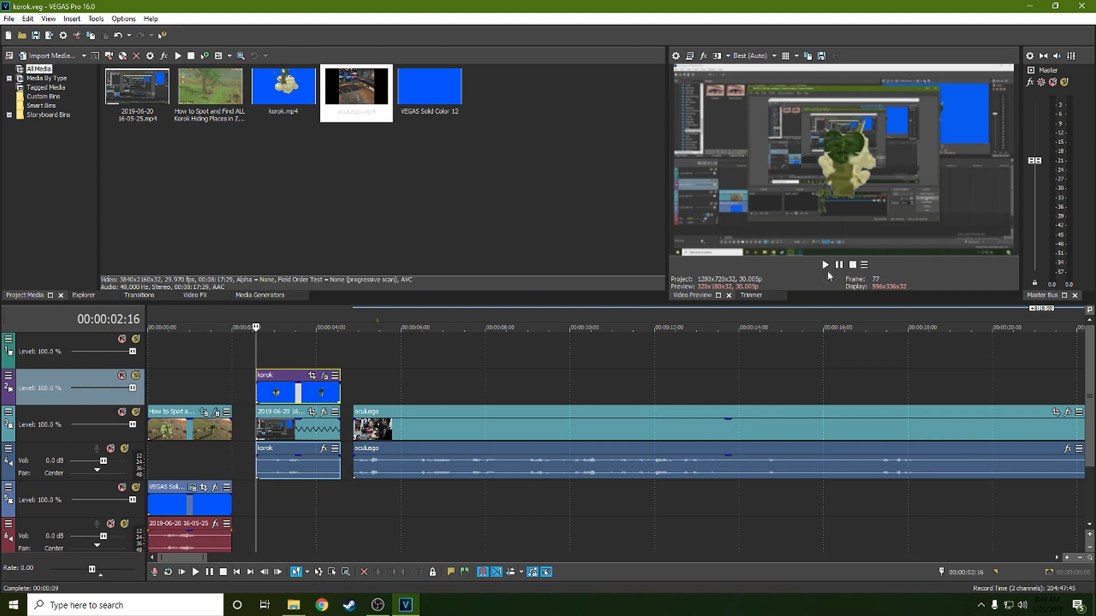
pyautogui.click(825, 264)
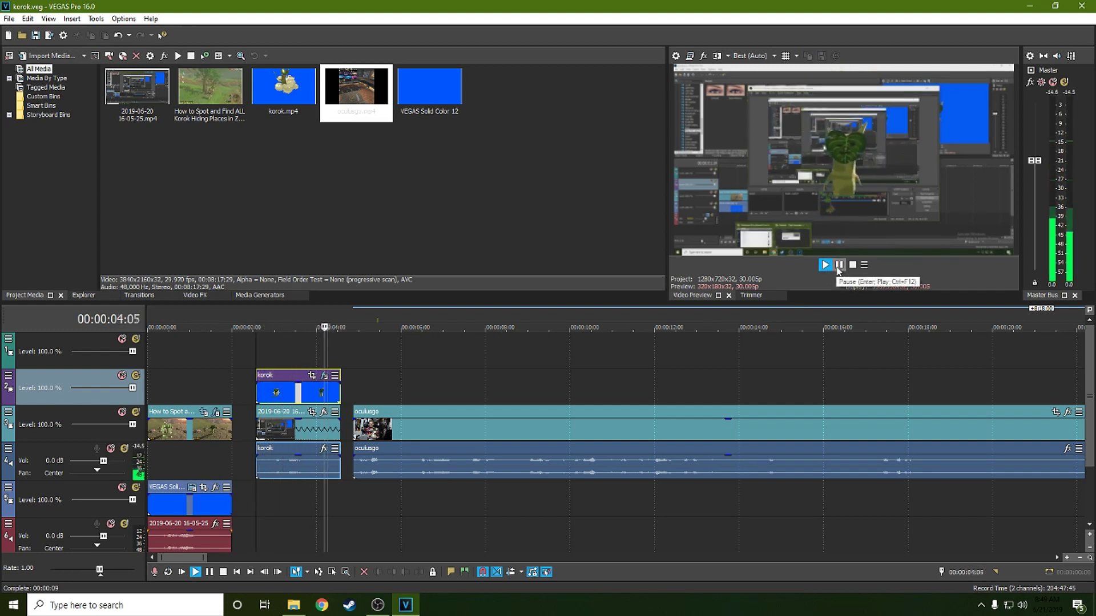
pyautogui.click(838, 266)
# Scrub back and forth through the second half of the korok clip to inspect the masked character
pyautogui.click(298, 395)
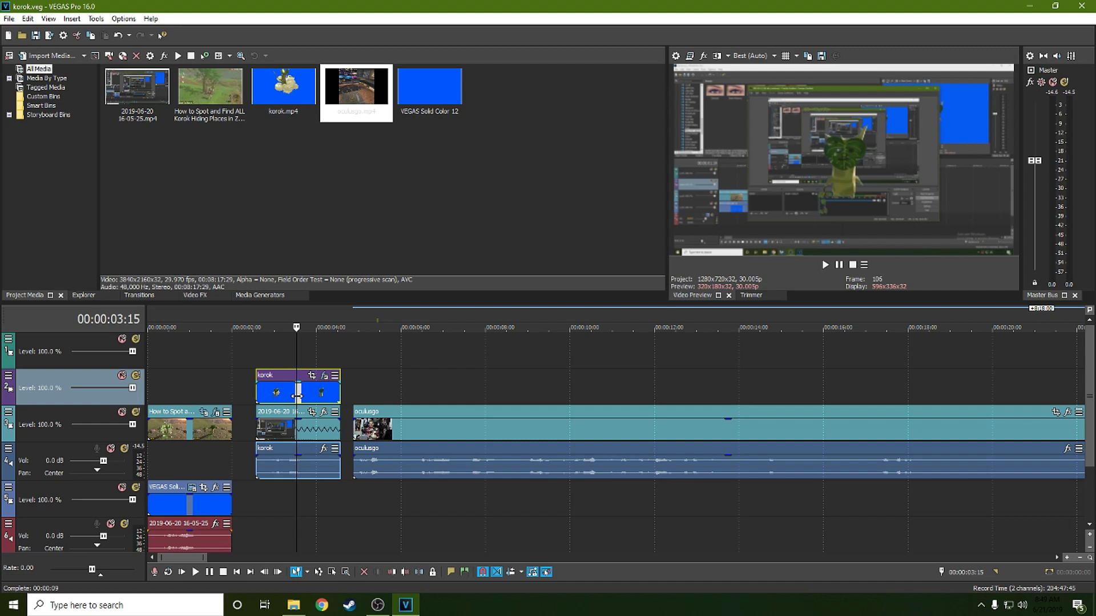
pyautogui.click(306, 395)
pyautogui.click(322, 395)
pyautogui.click(331, 395)
pyautogui.click(293, 400)
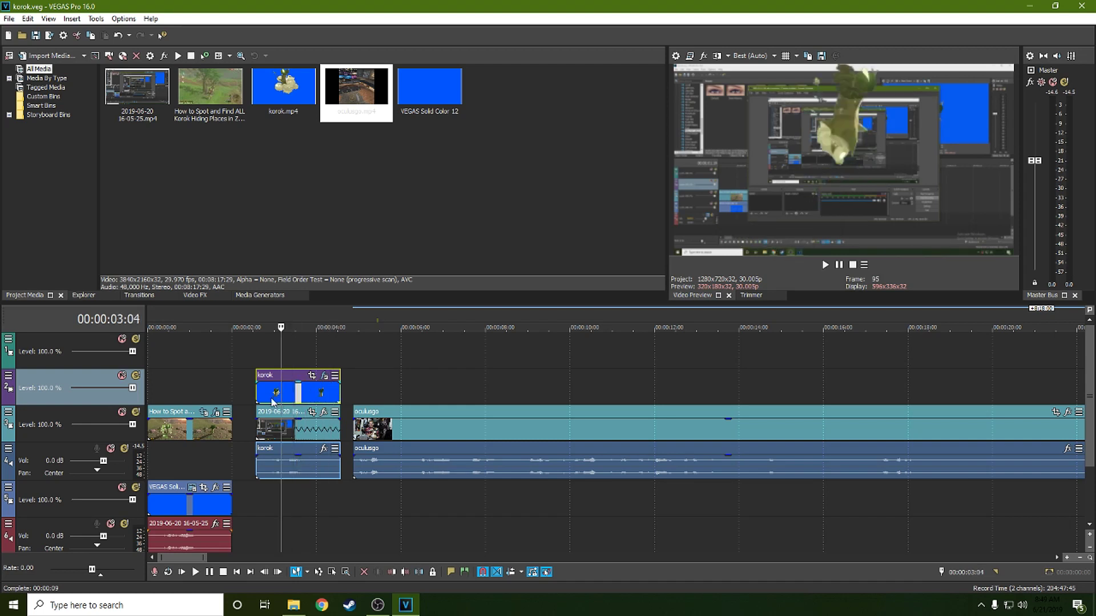
pyautogui.click(309, 403)
pyautogui.click(319, 400)
pyautogui.click(329, 399)
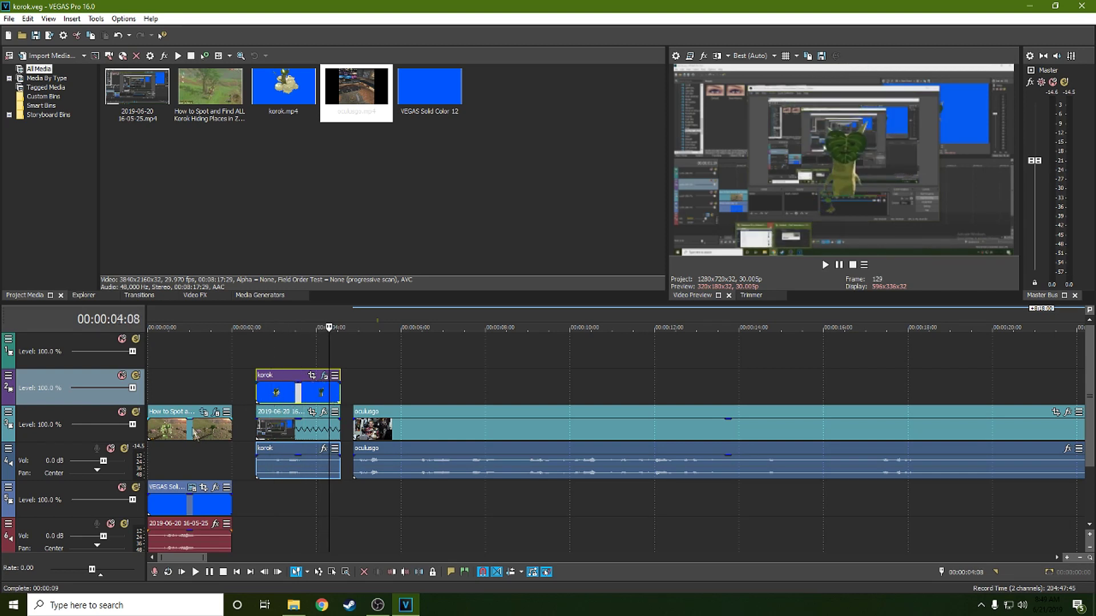
# Inspect the masked Korok footage against the VEGAS Solid Color 12 blue background at several frames
pyautogui.click(188, 399)
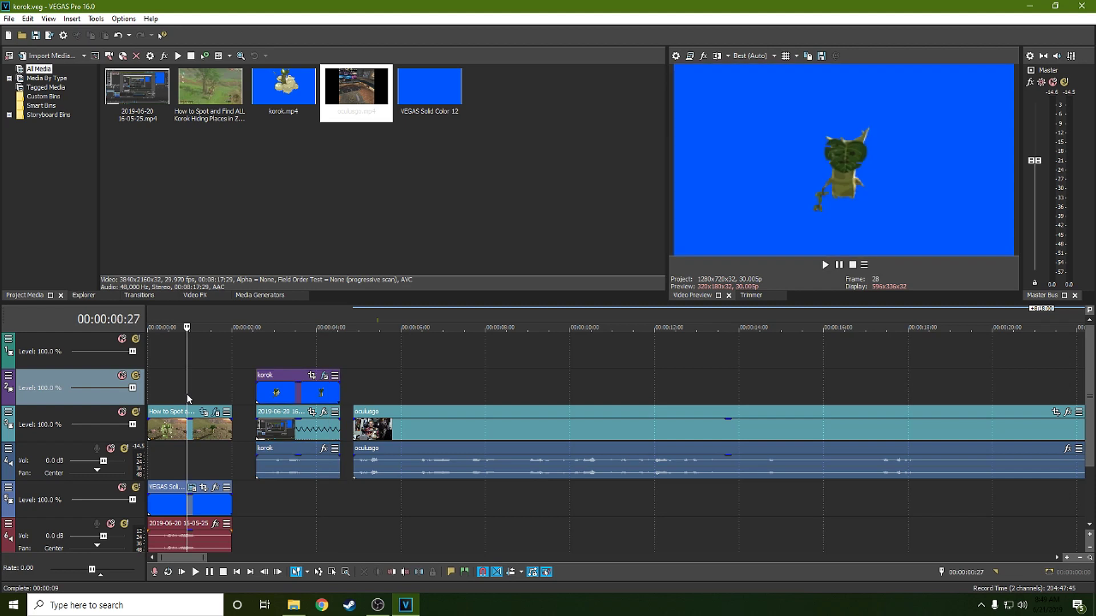
pyautogui.click(208, 398)
pyautogui.click(165, 398)
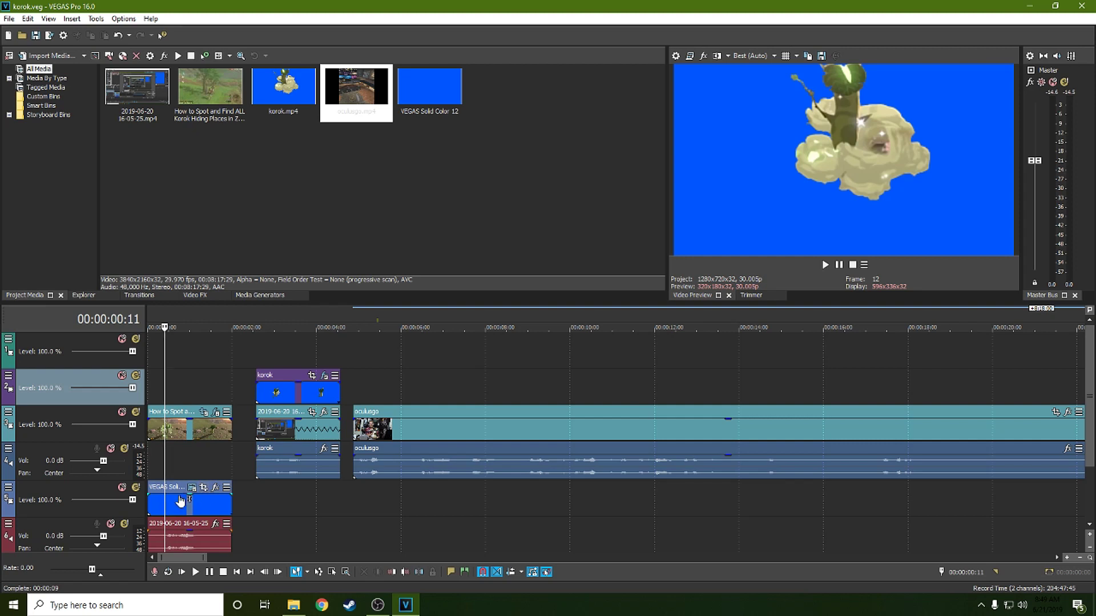
pyautogui.moveTo(190, 494)
pyautogui.mouseDown()
pyautogui.moveTo(188, 536)
pyautogui.moveTo(184, 494)
pyautogui.mouseUp()
# Play and spot-check the korok overlay again at several points to examine how it sits over the screen recording
pyautogui.click(279, 399)
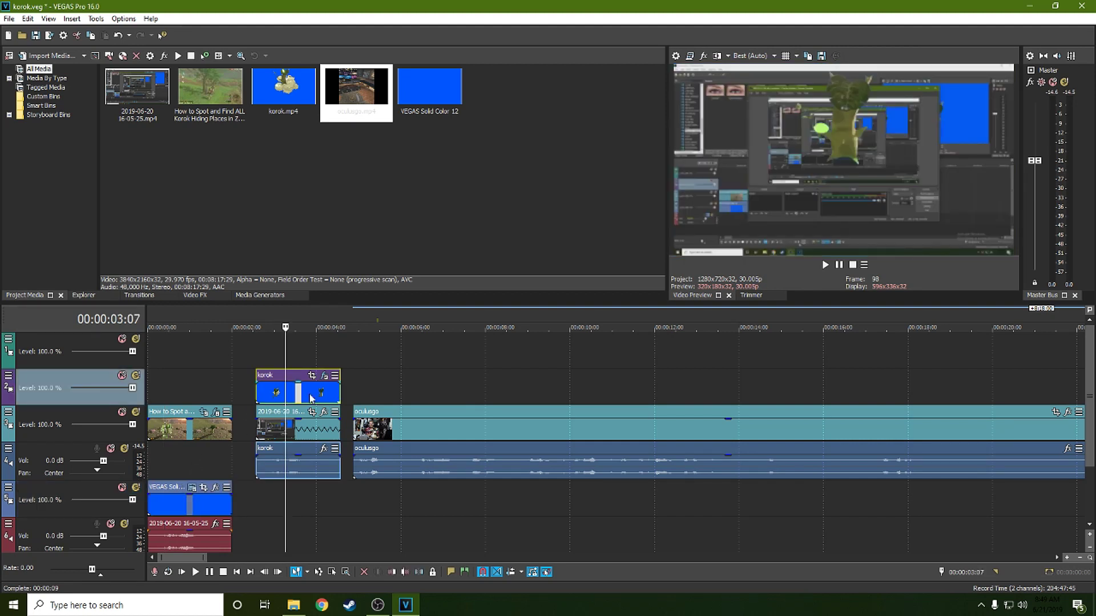
pyautogui.press('space')
pyautogui.press('space')
pyautogui.click(276, 394)
pyautogui.click(307, 394)
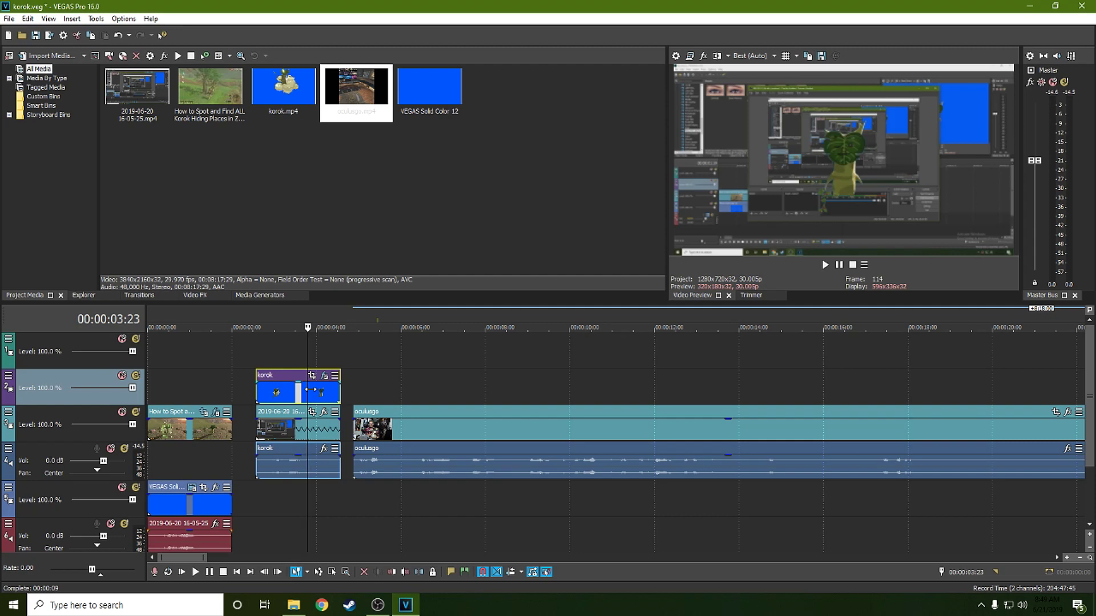
pyautogui.click(365, 387)
pyautogui.click(304, 395)
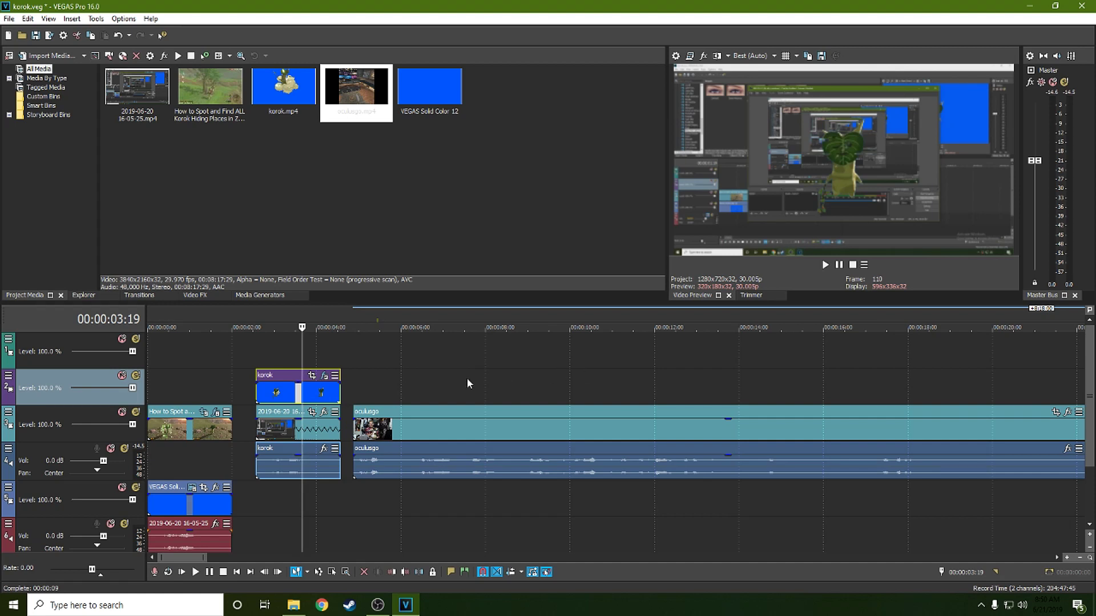
# Look over the opening seconds of the oculusgo footage and put the cursor at the clip's start
pyautogui.click(447, 381)
pyautogui.click(485, 383)
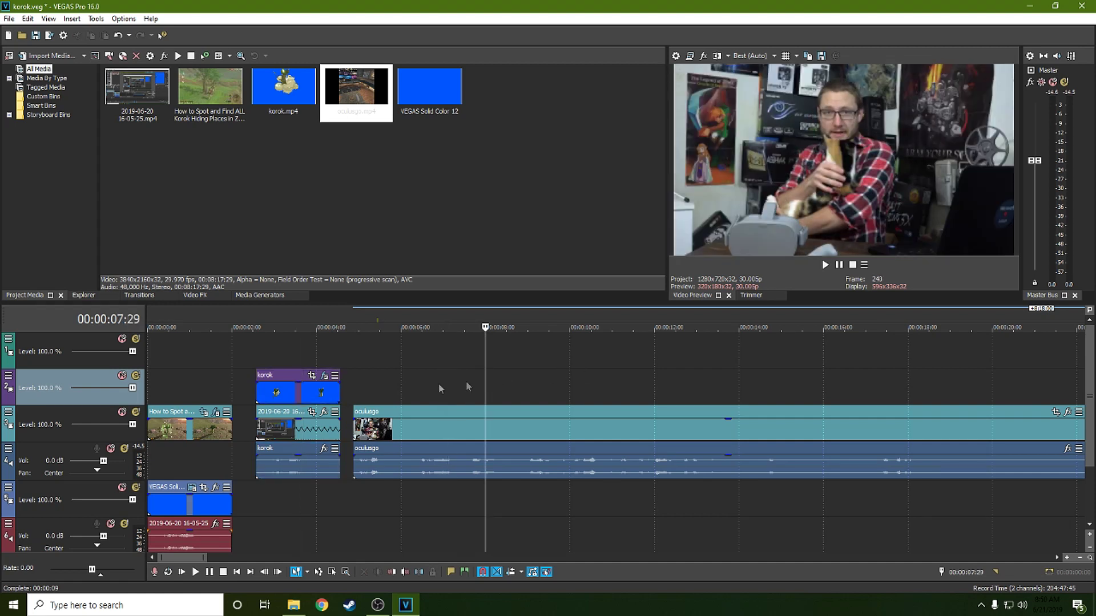
pyautogui.click(386, 390)
pyautogui.click(367, 389)
pyautogui.click(360, 390)
pyautogui.click(395, 393)
pyautogui.click(353, 393)
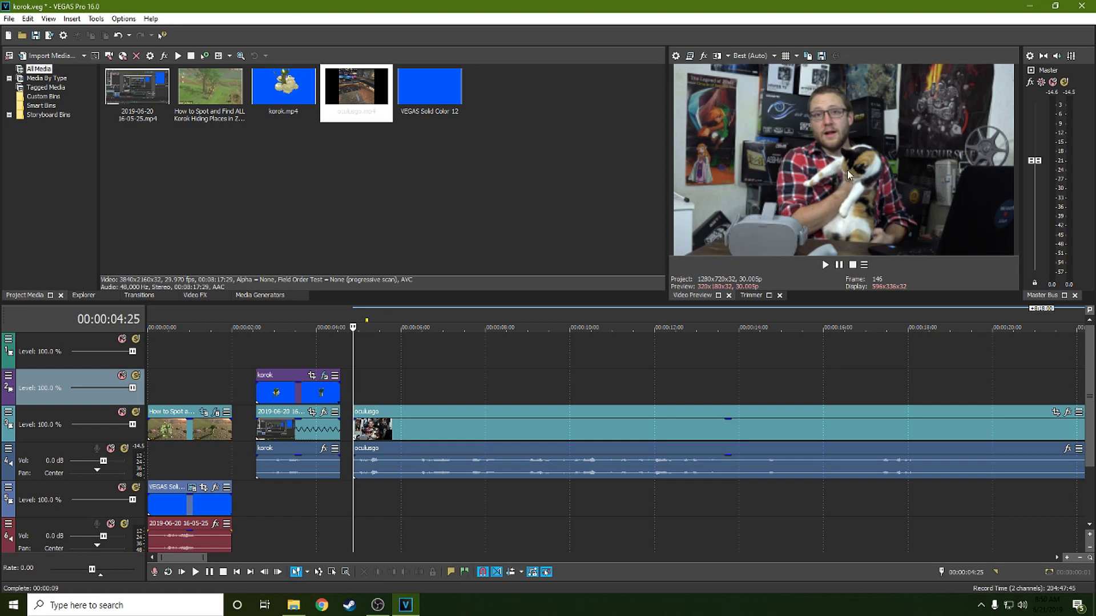
# Trim the end of the oculusgo video event so it lasts about 24 seconds, leaving its audio at full length
pyautogui.click(588, 428)
pyautogui.scroll(3, 579, 431)
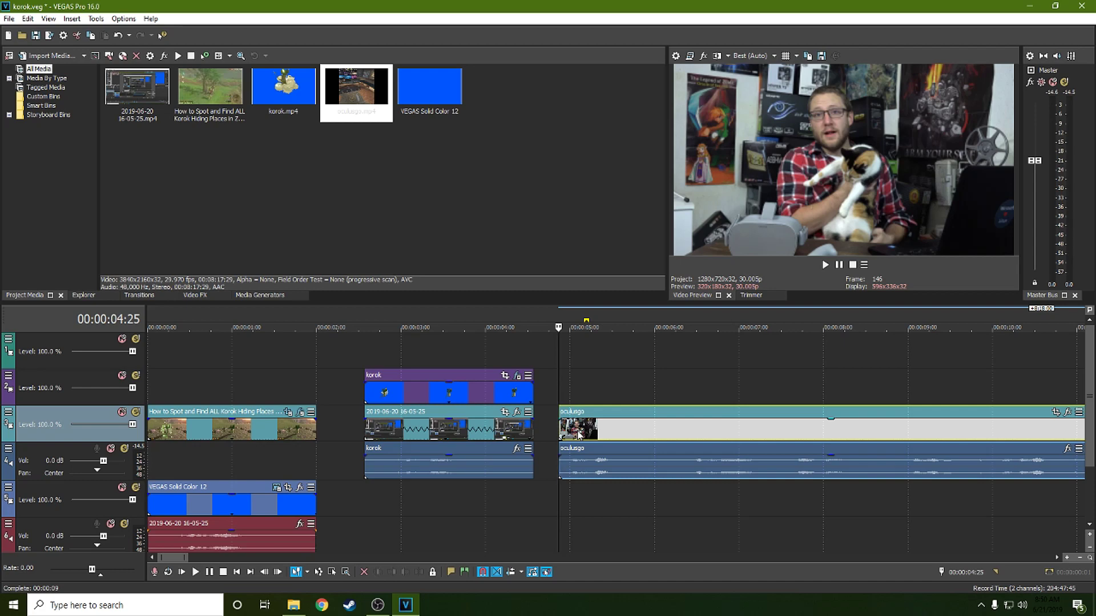
pyautogui.scroll(2, 565, 439)
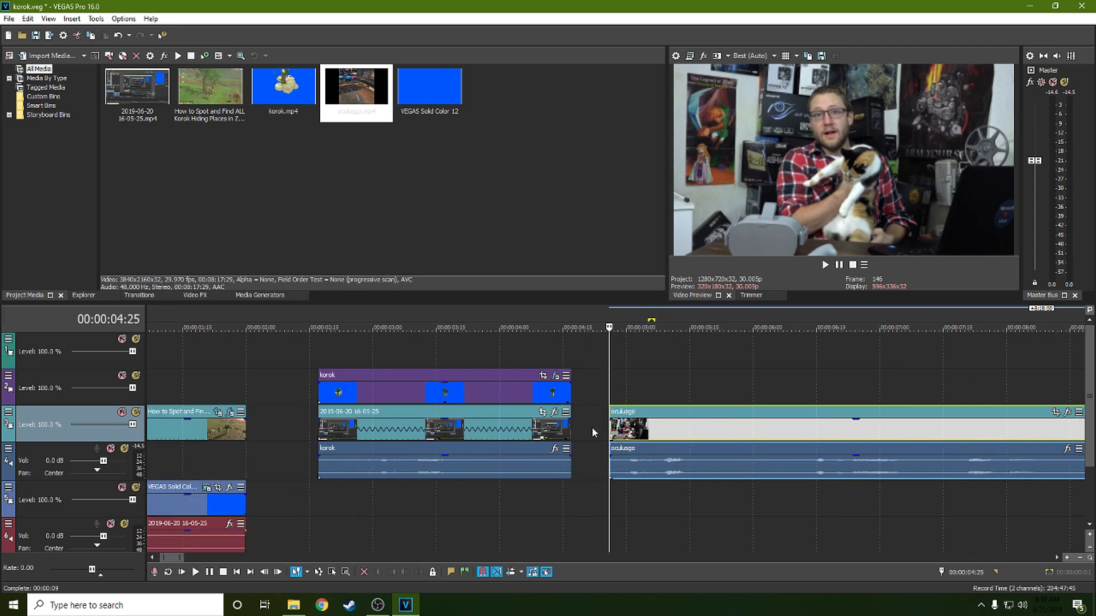
pyautogui.scroll(-2, 608, 429)
pyautogui.click(469, 429)
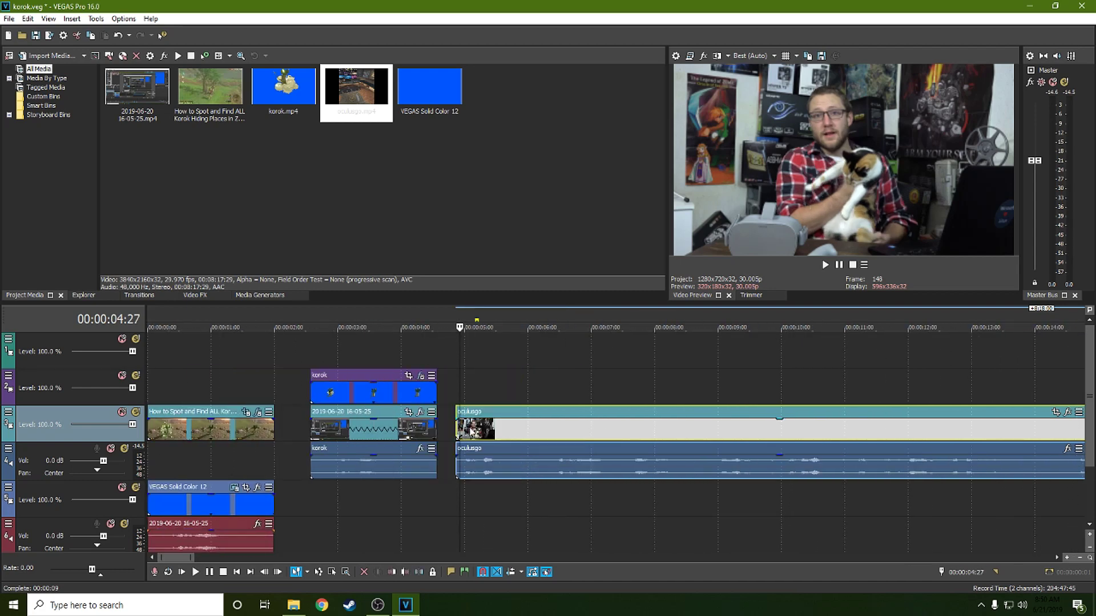
pyautogui.click(456, 429)
pyautogui.scroll(2, 498, 435)
pyautogui.scroll(-2, 610, 439)
pyautogui.scroll(-5, 692, 435)
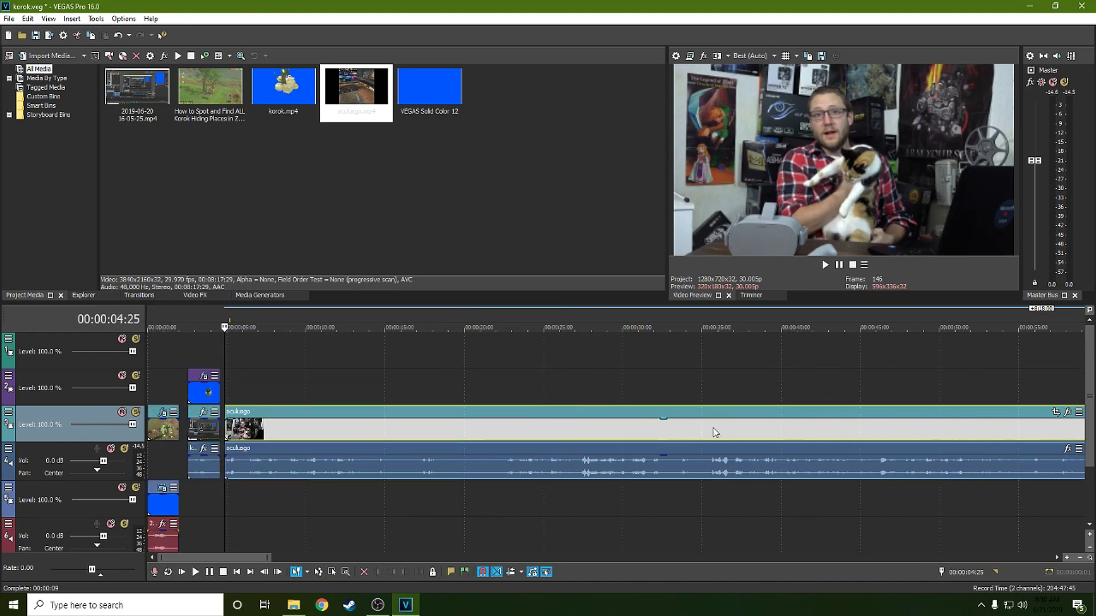
pyautogui.scroll(-2, 692, 435)
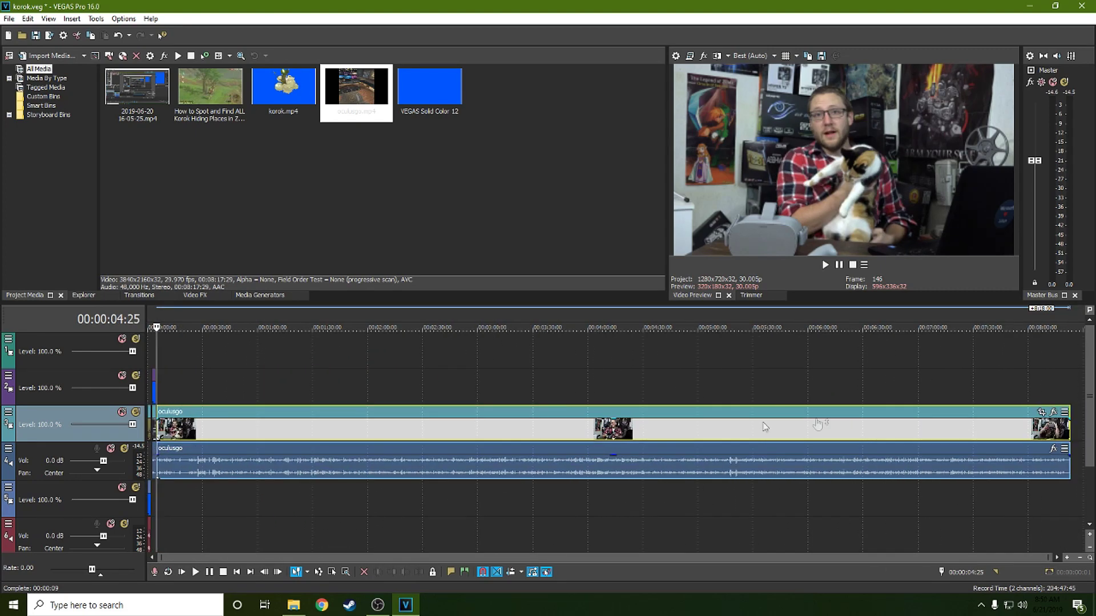
pyautogui.moveTo(1069, 429); pyautogui.dragTo(200, 431)
# Delete the oculusgo audio event and shift the video event along its track to start at about 10 seconds
pyautogui.click(287, 467)
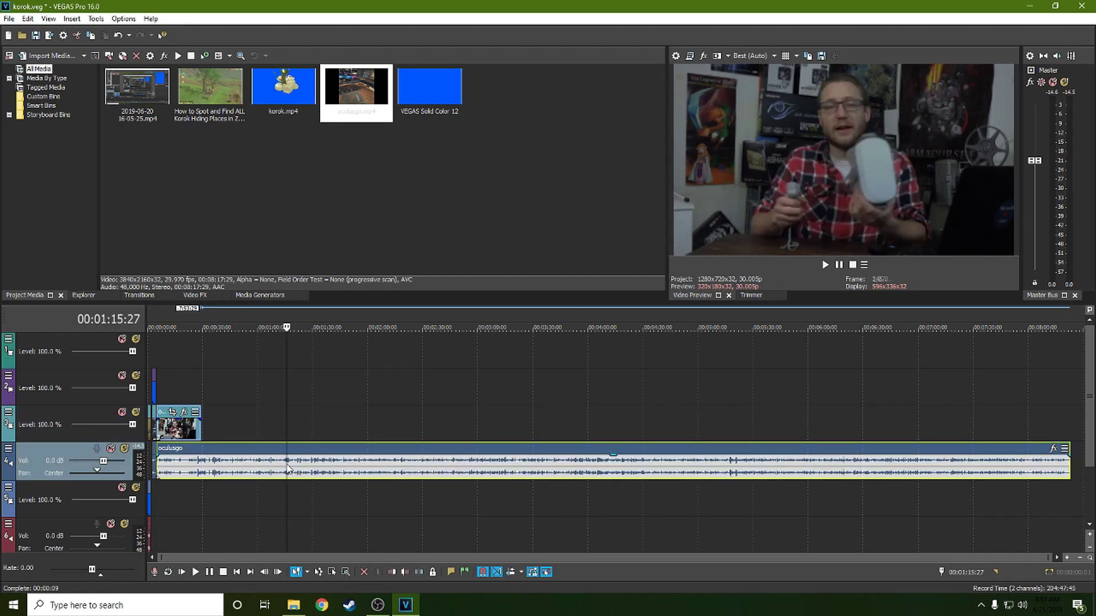
pyautogui.press('Delete')
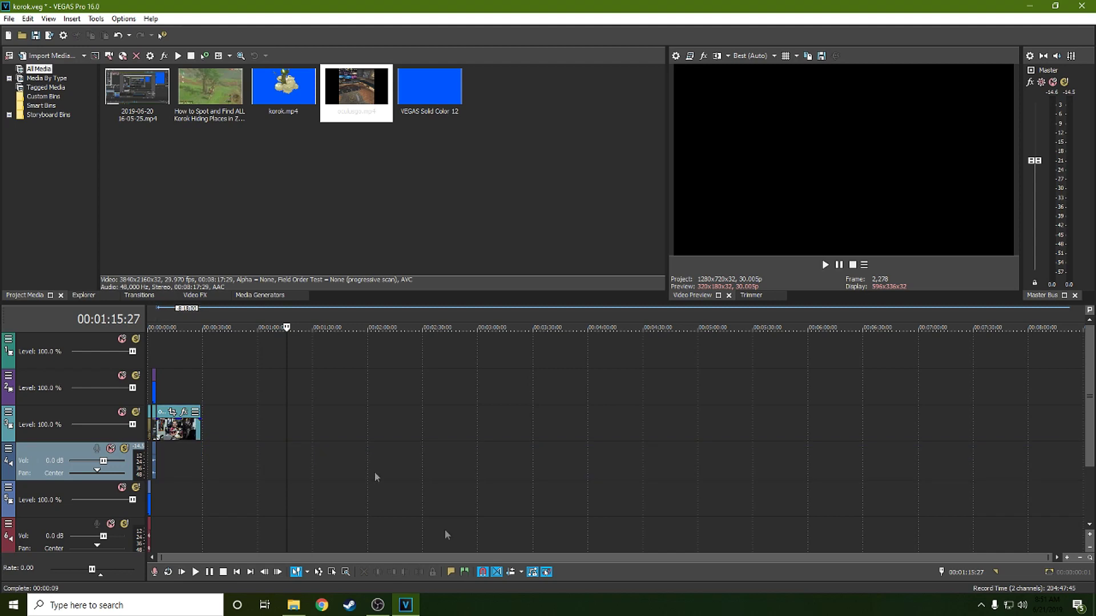
pyautogui.click(180, 464)
pyautogui.scroll(5, 196, 448)
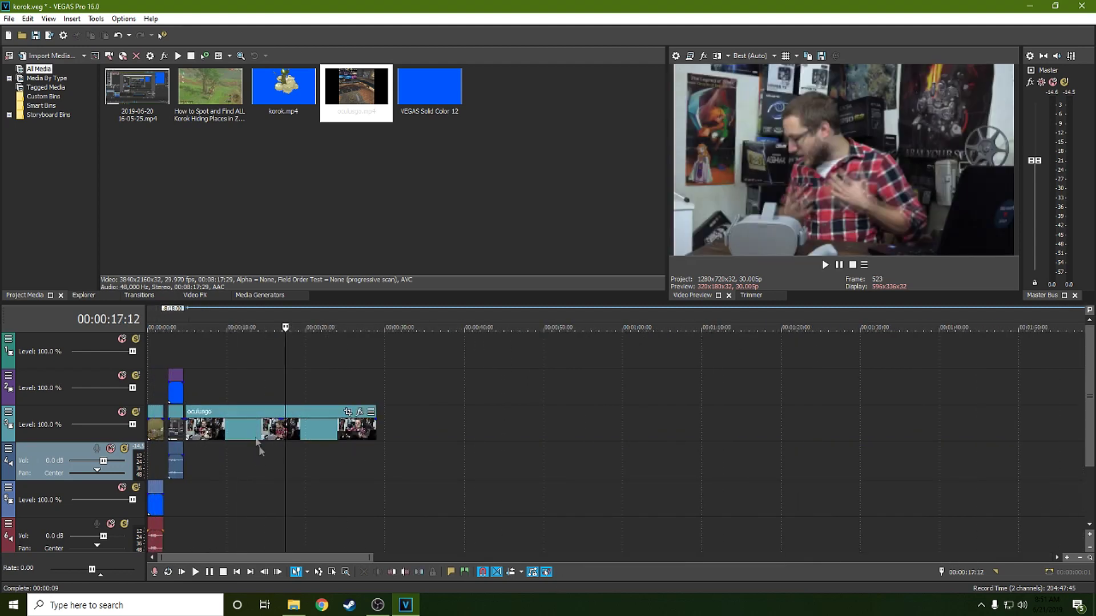
pyautogui.moveTo(255, 415); pyautogui.dragTo(295, 411)
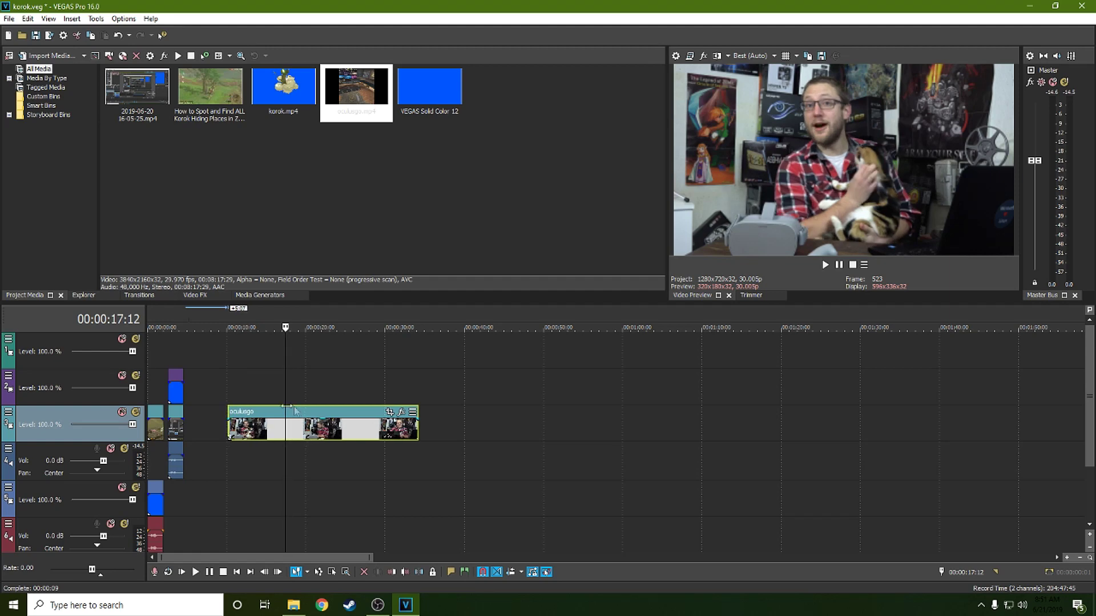
# Trim the end of the oculusgo video event so it lasts about 2 seconds
pyautogui.click(227, 411)
pyautogui.scroll(5, 692, 418)
pyautogui.scroll(-2, 692, 419)
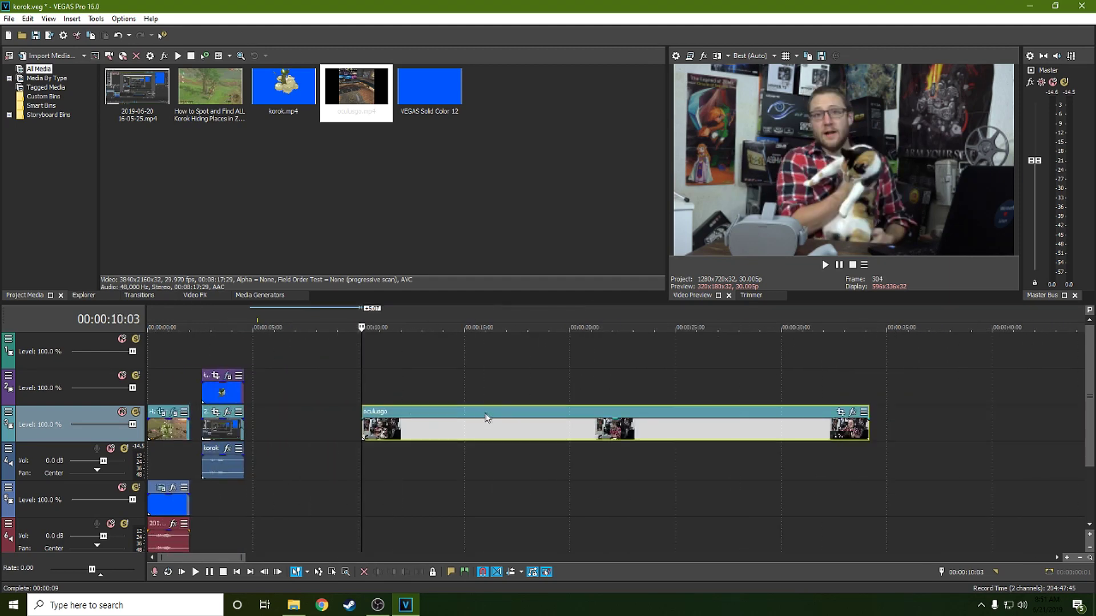
pyautogui.moveTo(867, 427); pyautogui.dragTo(401, 430)
# Align the oculusgo event's start to 00:00:10:00 and trim its end to leave about 1 second
pyautogui.scroll(8, 372, 404)
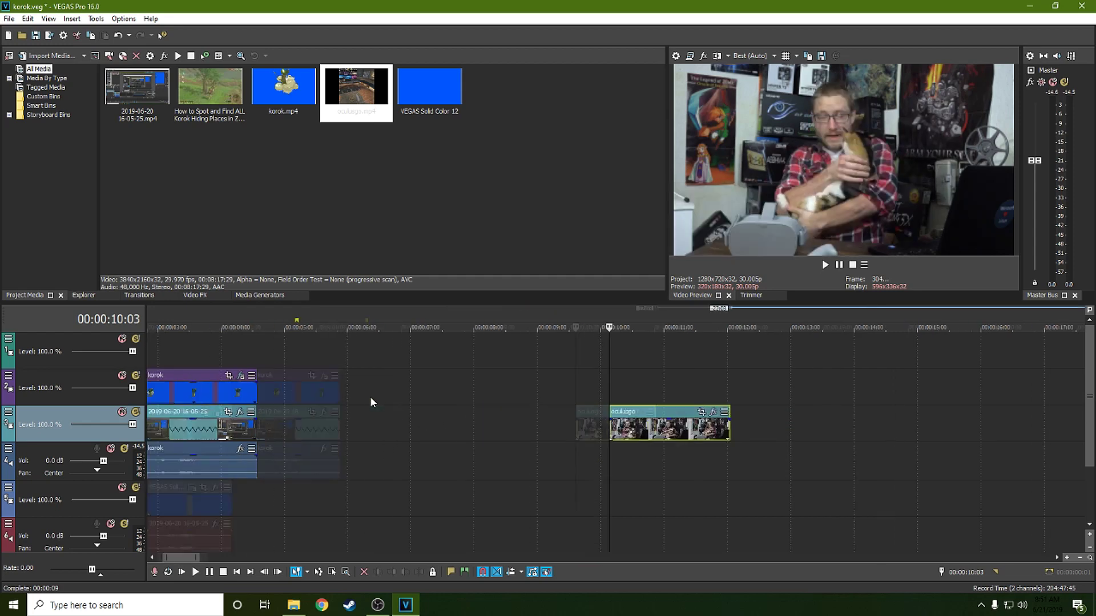
pyautogui.moveTo(749, 410); pyautogui.dragTo(714, 412)
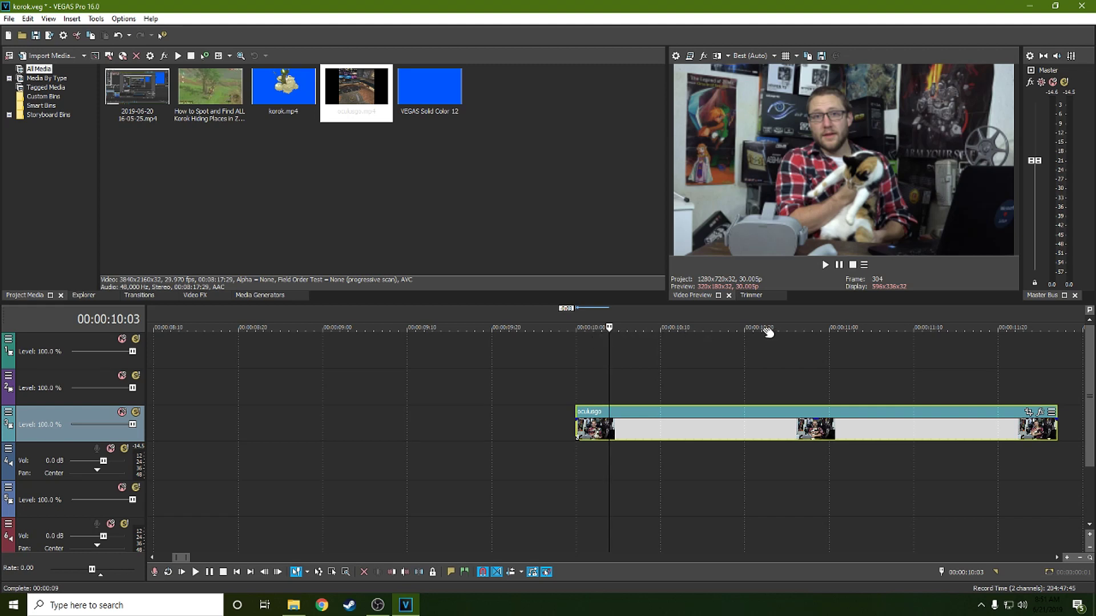
pyautogui.scroll(-2, 682, 360)
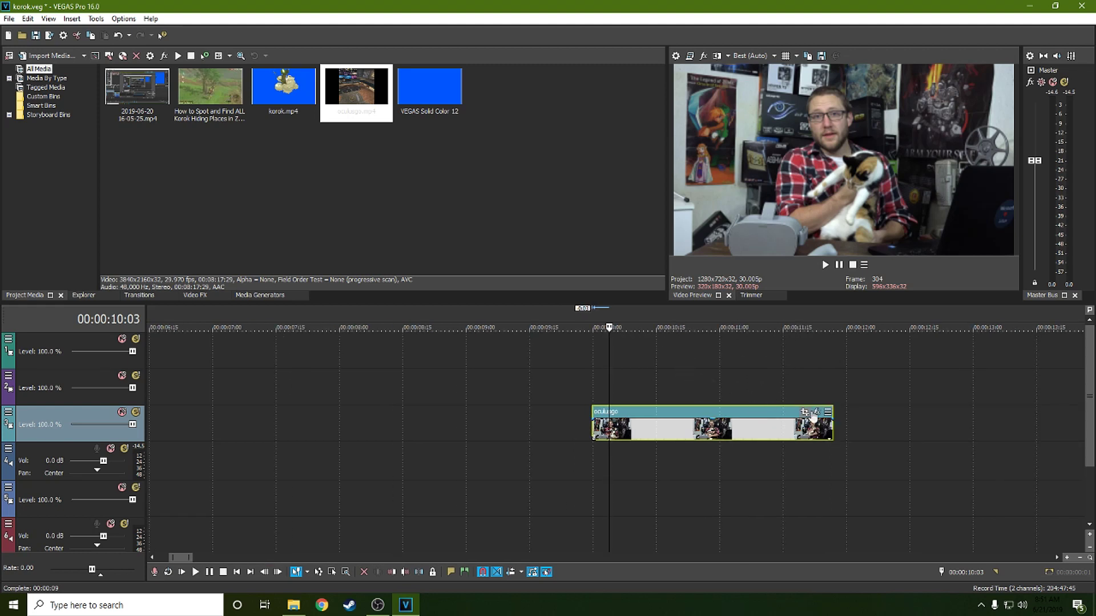
pyautogui.moveTo(831, 424); pyautogui.dragTo(719, 425)
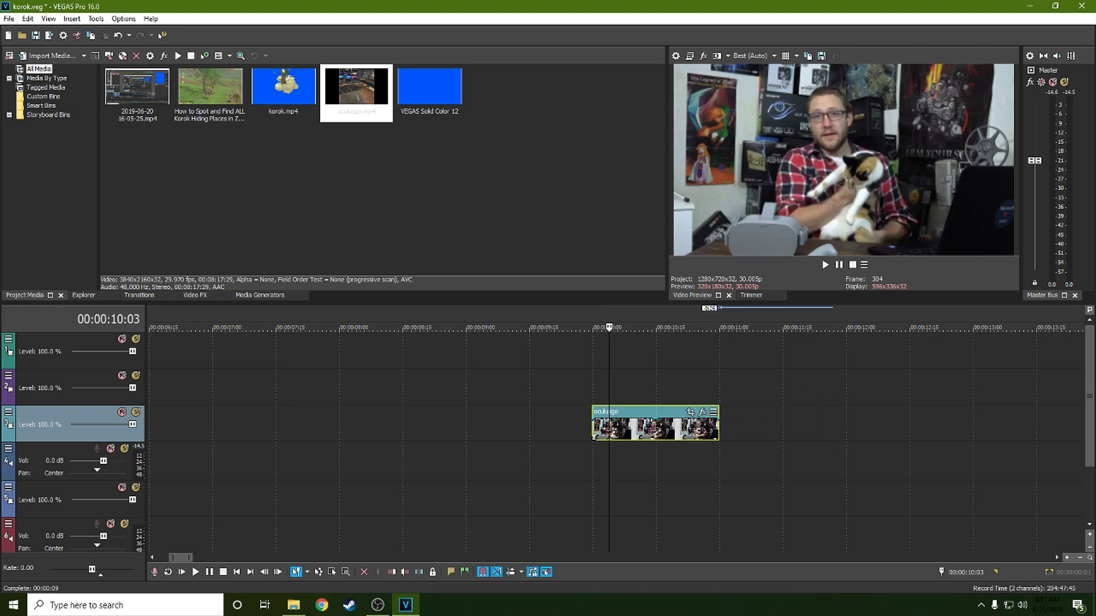
# Examine frames of the shortened oculusgo clip from its start to its end
pyautogui.click(596, 434)
pyautogui.click(609, 432)
pyautogui.click(626, 429)
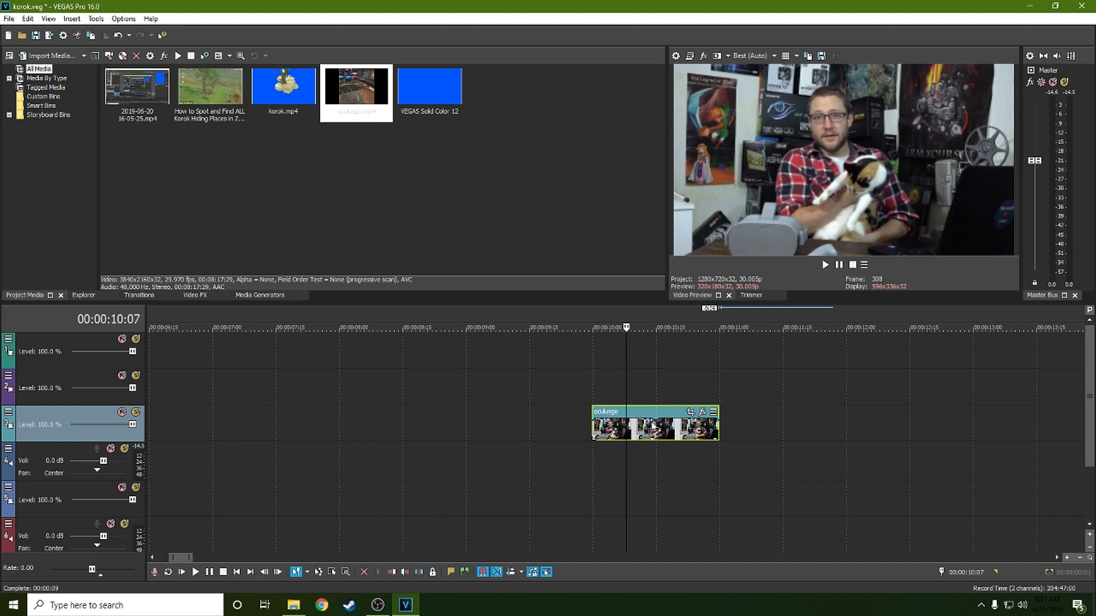
pyautogui.moveTo(626, 429); pyautogui.dragTo(631, 429)
pyautogui.click(688, 431)
pyautogui.click(720, 432)
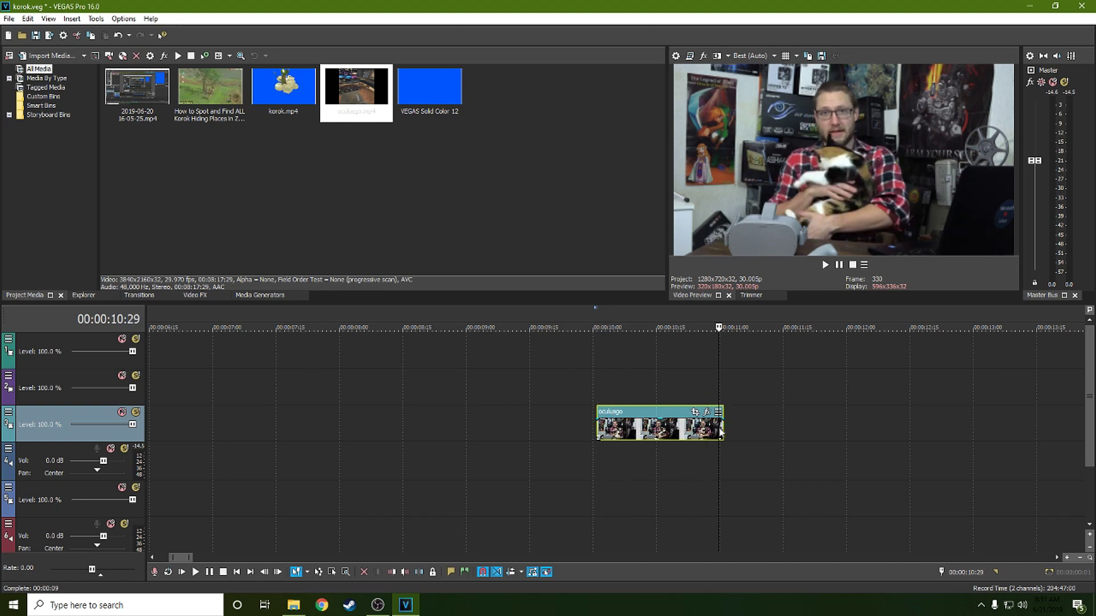
# Shift the oculusgo event back to start at about 10 seconds and align its end with 00:00:10:29
pyautogui.moveTo(720, 432); pyautogui.dragTo(718, 432)
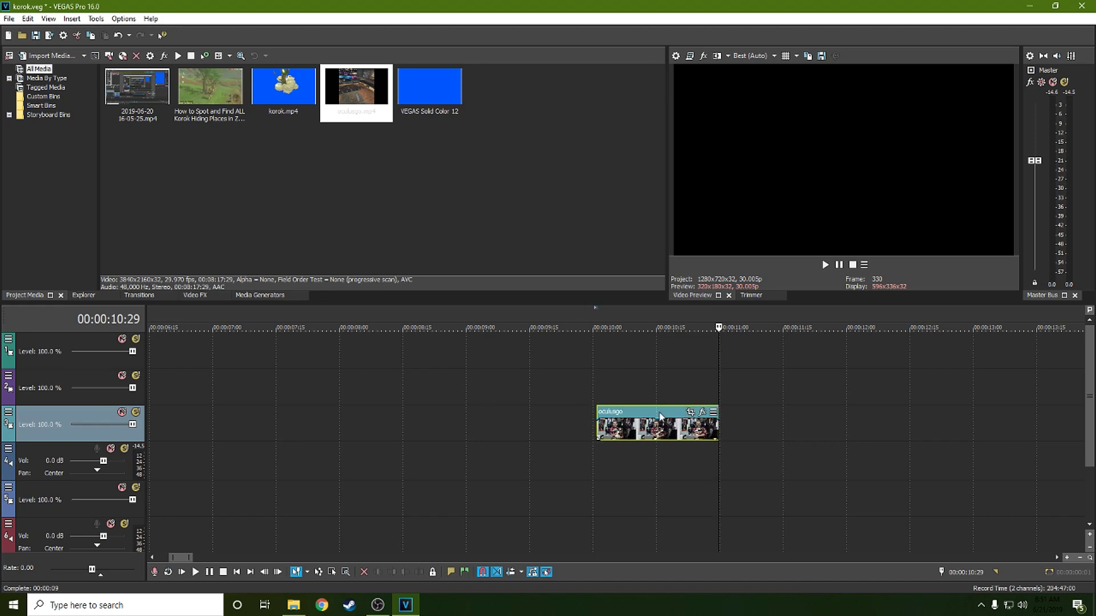
pyautogui.moveTo(660, 415); pyautogui.dragTo(654, 415)
pyautogui.click(713, 424)
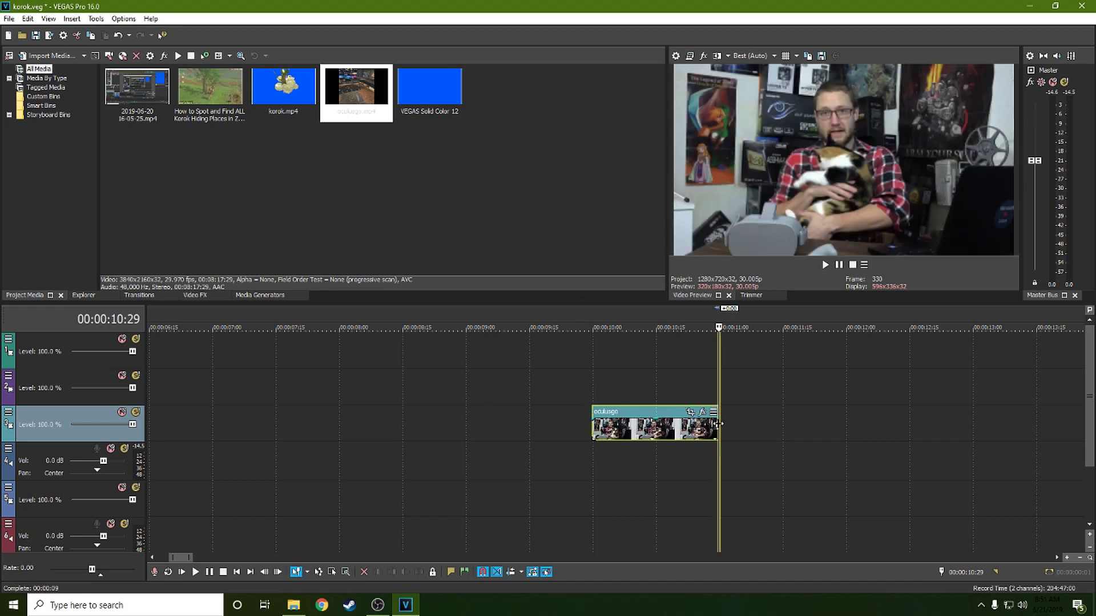
# Step through the oculusgo clip frame by frame from its first frame to near its end
pyautogui.click(614, 385)
pyautogui.scroll(3, 597, 384)
pyautogui.press('Left')
pyautogui.press('Left')
pyautogui.press('Left')
pyautogui.press('Left')
pyautogui.press('Left')
pyautogui.click(824, 265)
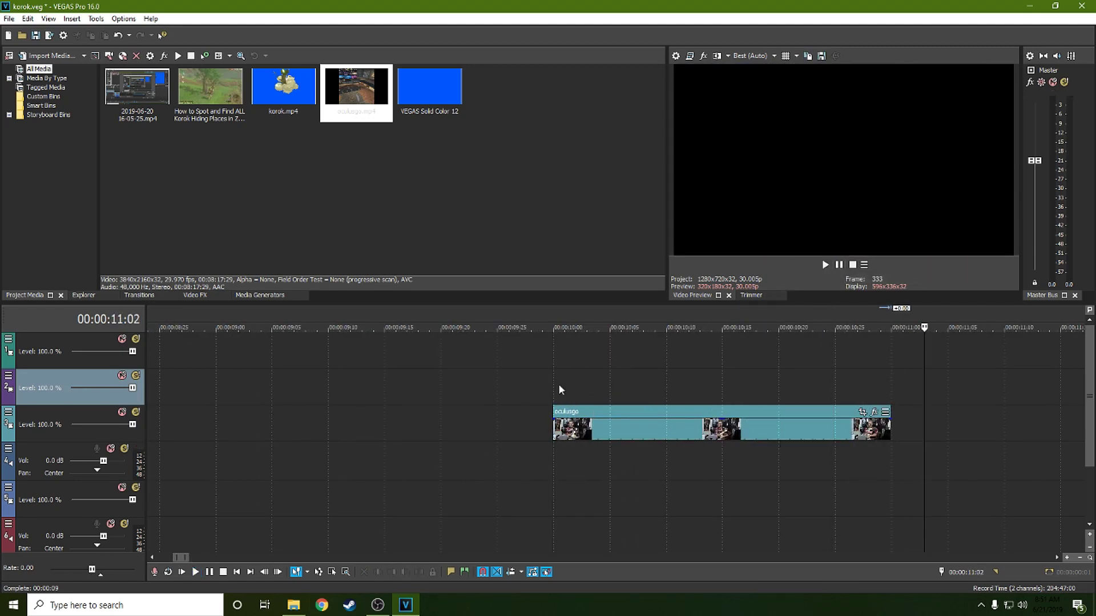
pyautogui.press('space')
pyautogui.press('Right')
pyautogui.press('Right')
pyautogui.press('Right')
pyautogui.press('Right')
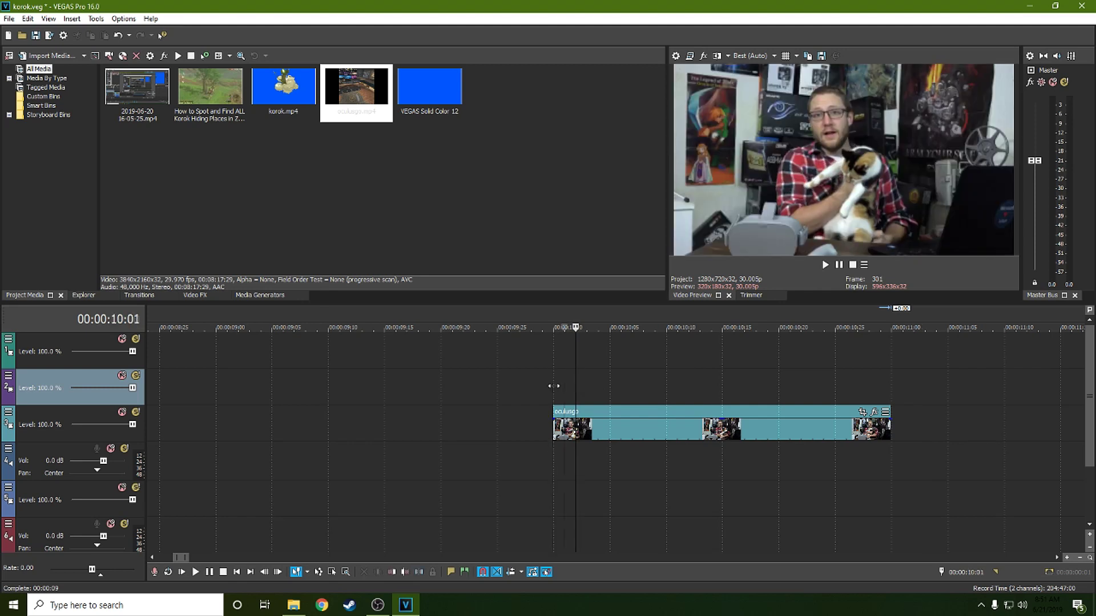
pyautogui.press('Right')
pyautogui.press('Right')
pyautogui.press('Right')
pyautogui.press('Right')
pyautogui.press('Right')
pyautogui.press('Right')
pyautogui.press('Right')
pyautogui.press('Right')
pyautogui.press('Right')
pyautogui.press('Right')
pyautogui.press('Right')
pyautogui.press('Right')
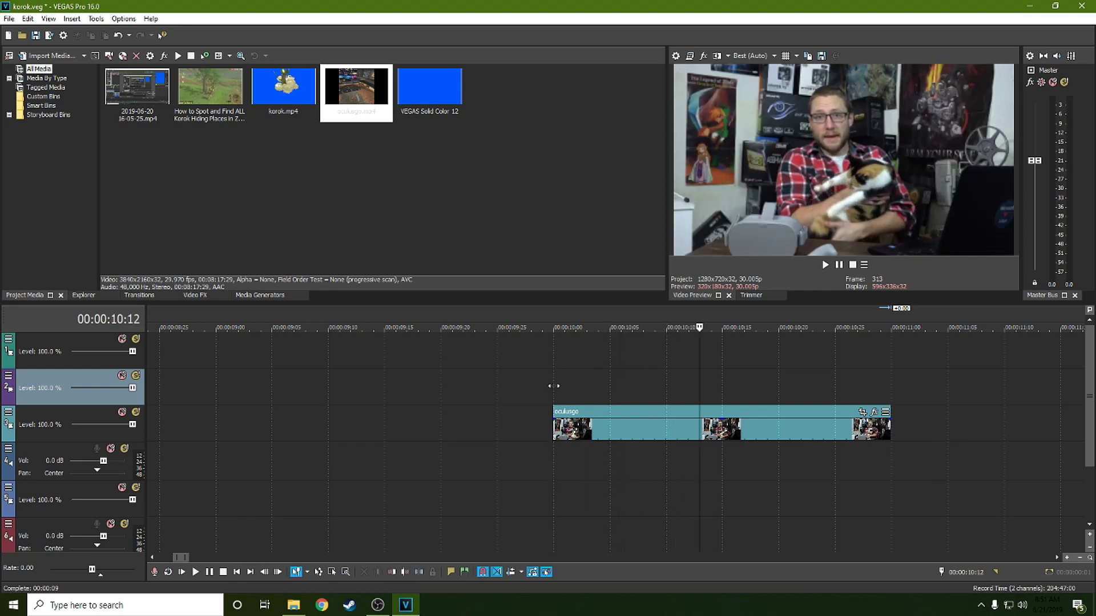
pyautogui.press('Right')
pyautogui.press('Right')
pyautogui.press('Right')
pyautogui.press('Right')
pyautogui.press('Right')
pyautogui.press('Right')
pyautogui.press('Right')
pyautogui.press('Right')
pyautogui.press('Right')
pyautogui.press('Right')
pyautogui.press('Right')
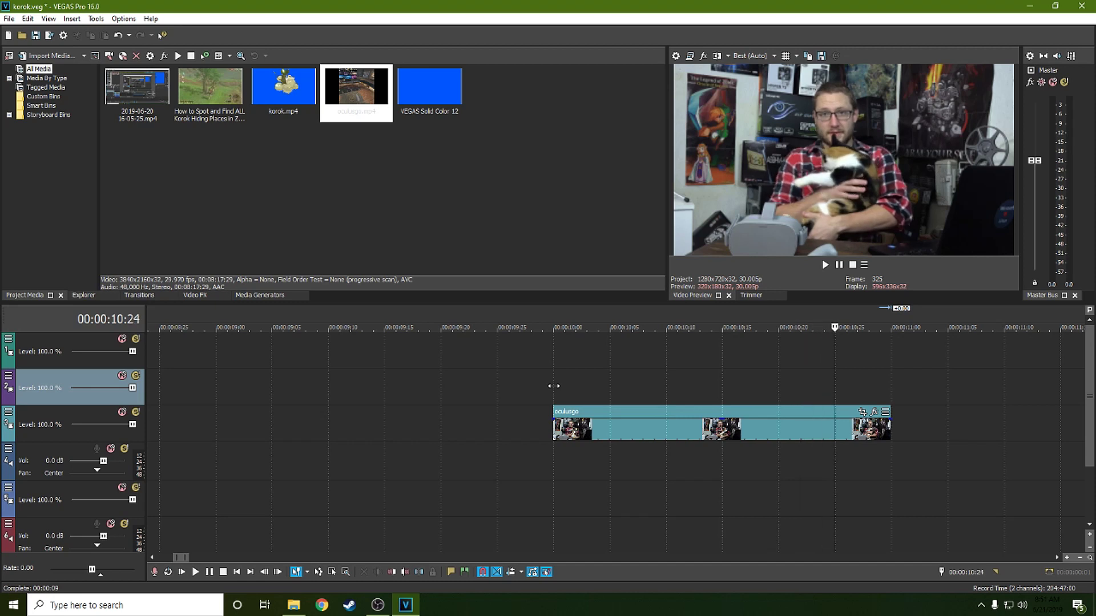
pyautogui.press('Right')
pyautogui.press('Right')
pyautogui.press('Right')
# Return to the oculusgo event's first frame and open its Event Pan/Crop settings
pyautogui.click(554, 386)
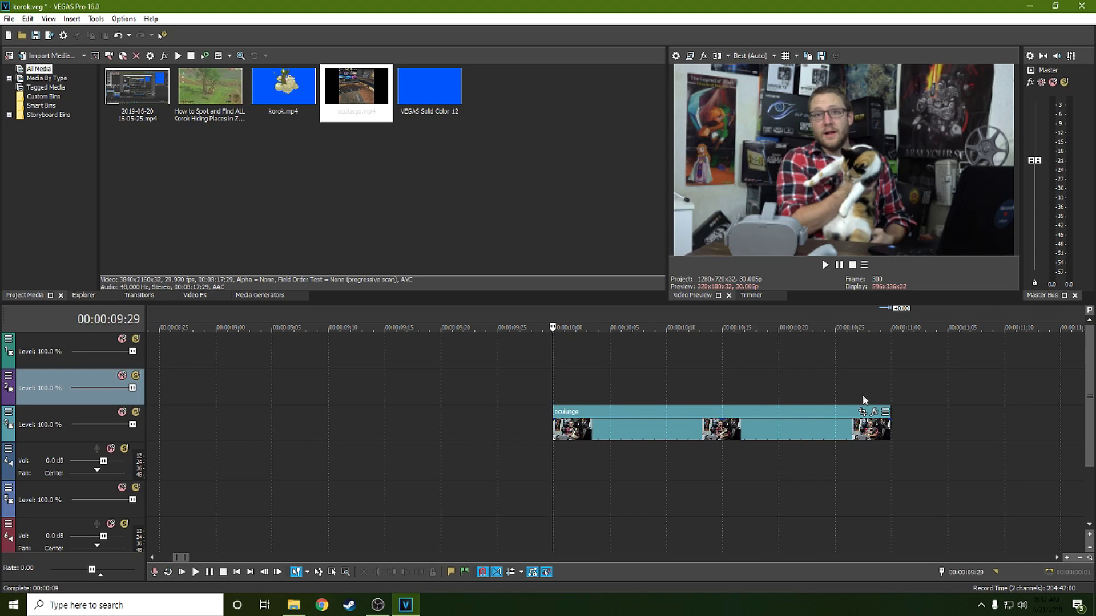
pyautogui.click(862, 413)
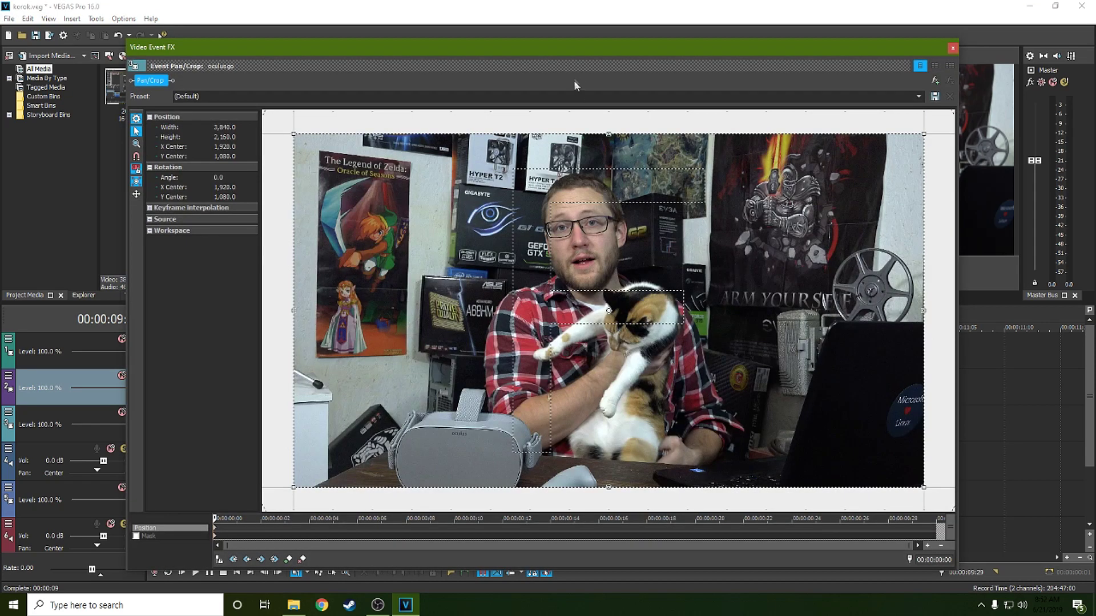
pyautogui.moveTo(575, 49); pyautogui.dragTo(577, 40)
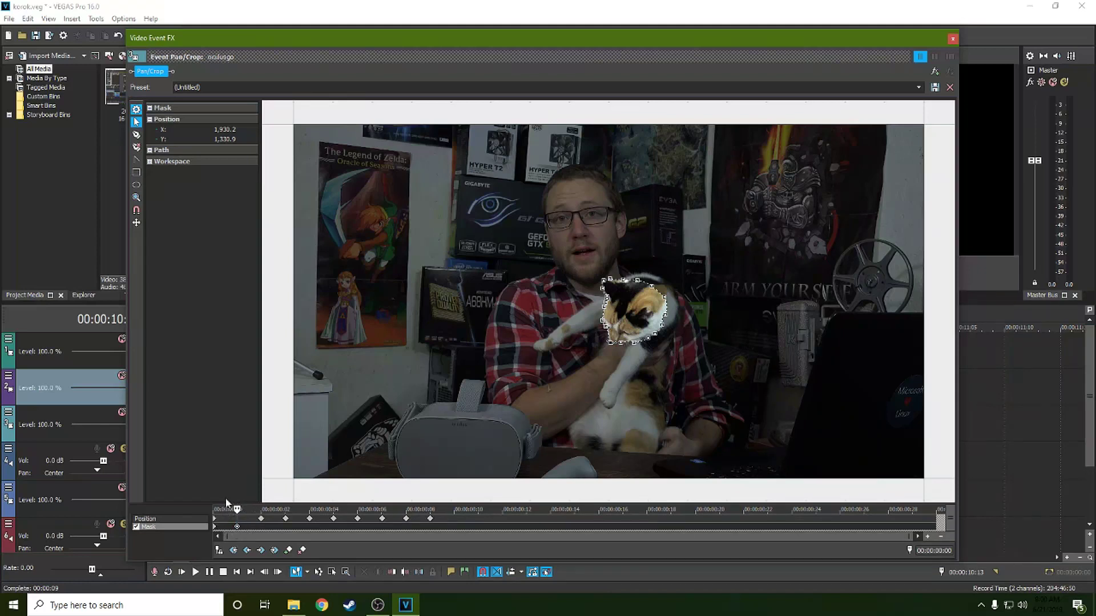
# Examine the cat head mask's keyframes against the position keyframes across the first few frames
pyautogui.click(215, 533)
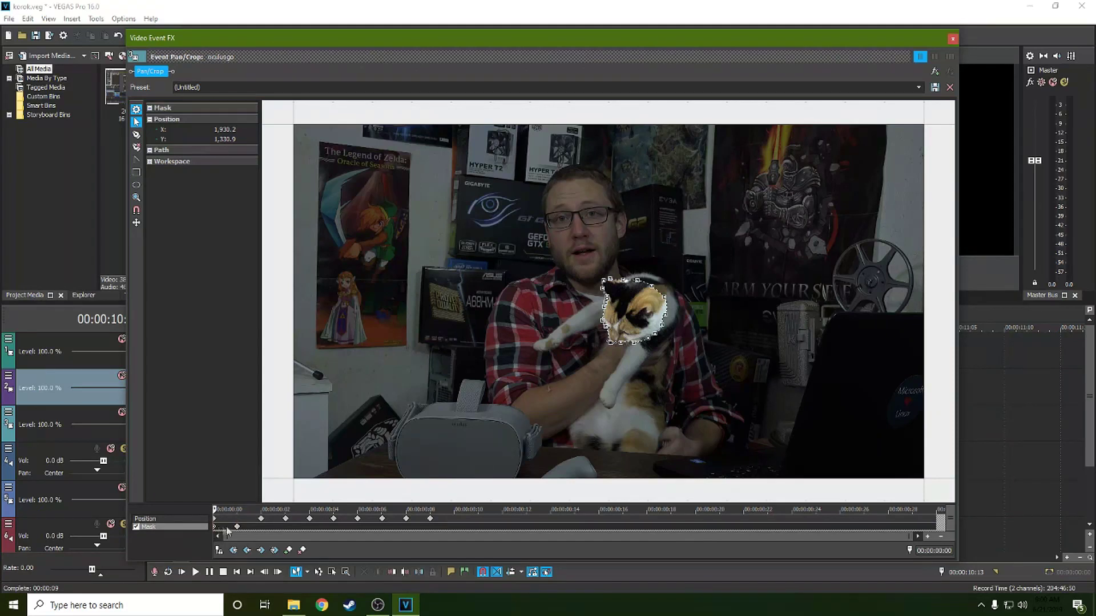
pyautogui.click(259, 525)
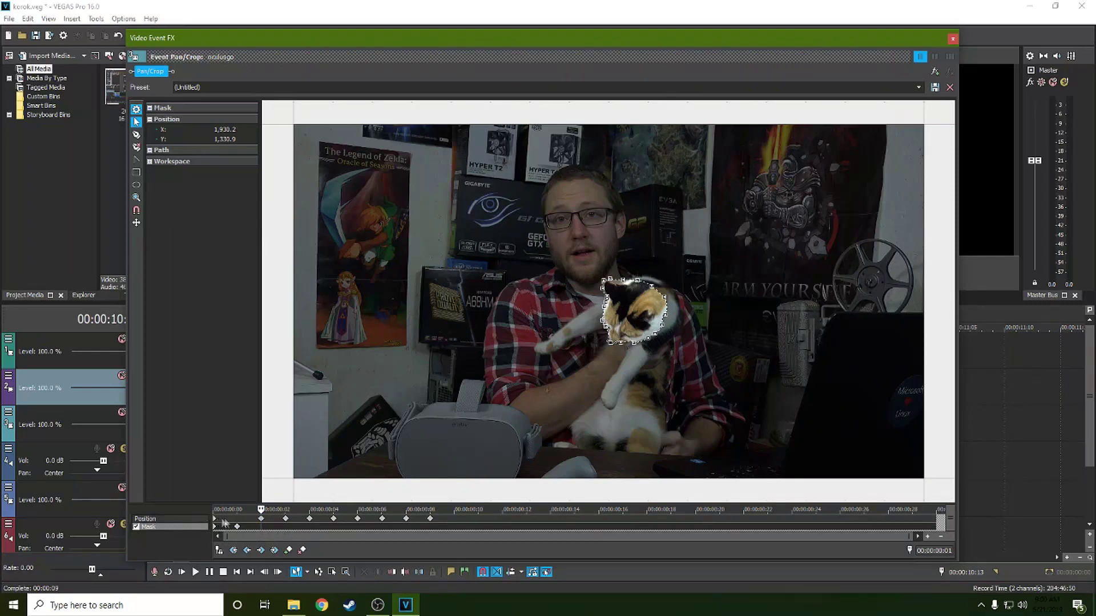
pyautogui.click(261, 523)
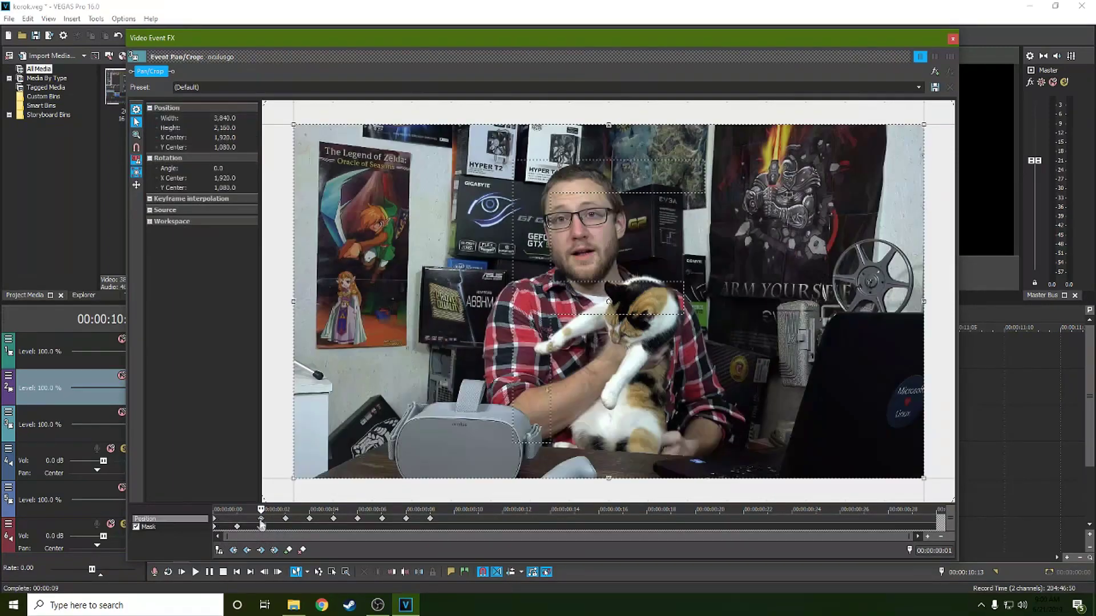
pyautogui.moveTo(260, 524); pyautogui.dragTo(309, 524)
pyautogui.click(332, 520)
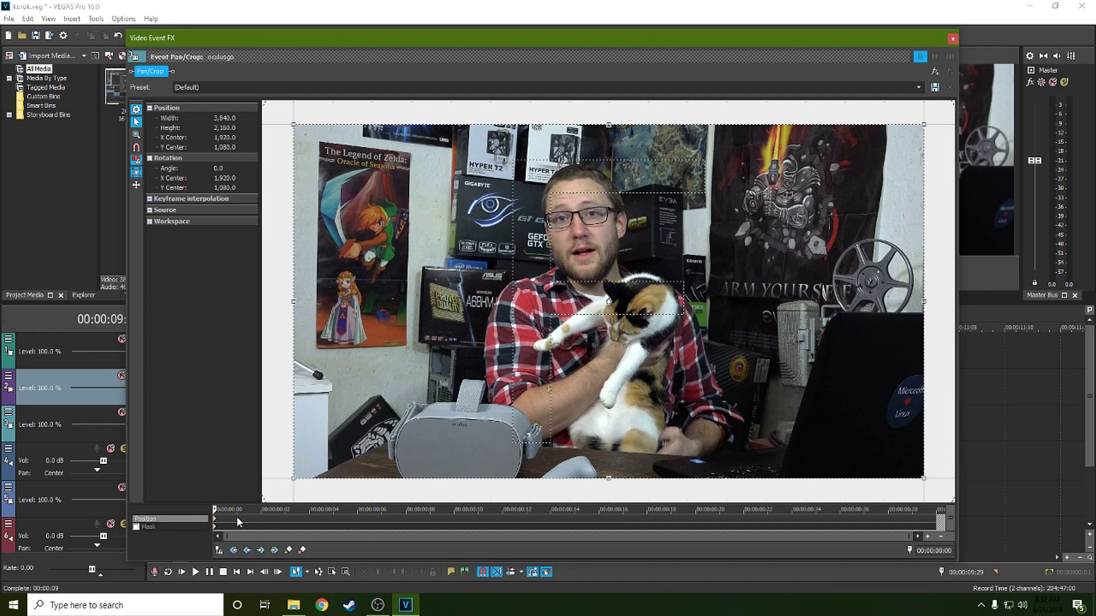
# Place position keyframes on the first ten consecutive frames of the oculusgo event
pyautogui.click(262, 521)
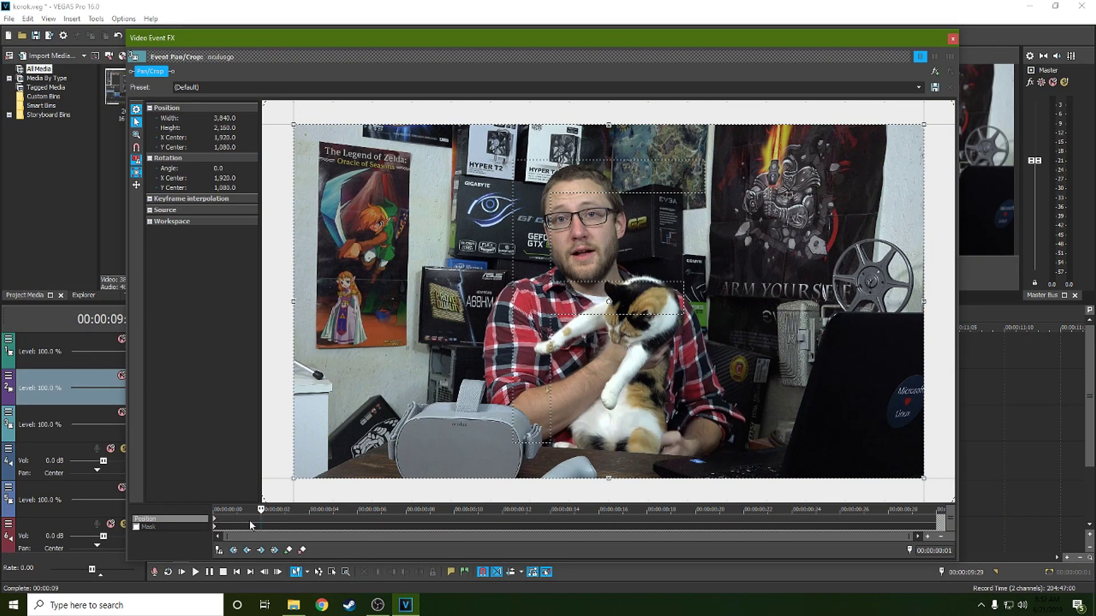
pyautogui.moveTo(254, 522); pyautogui.dragTo(574, 524)
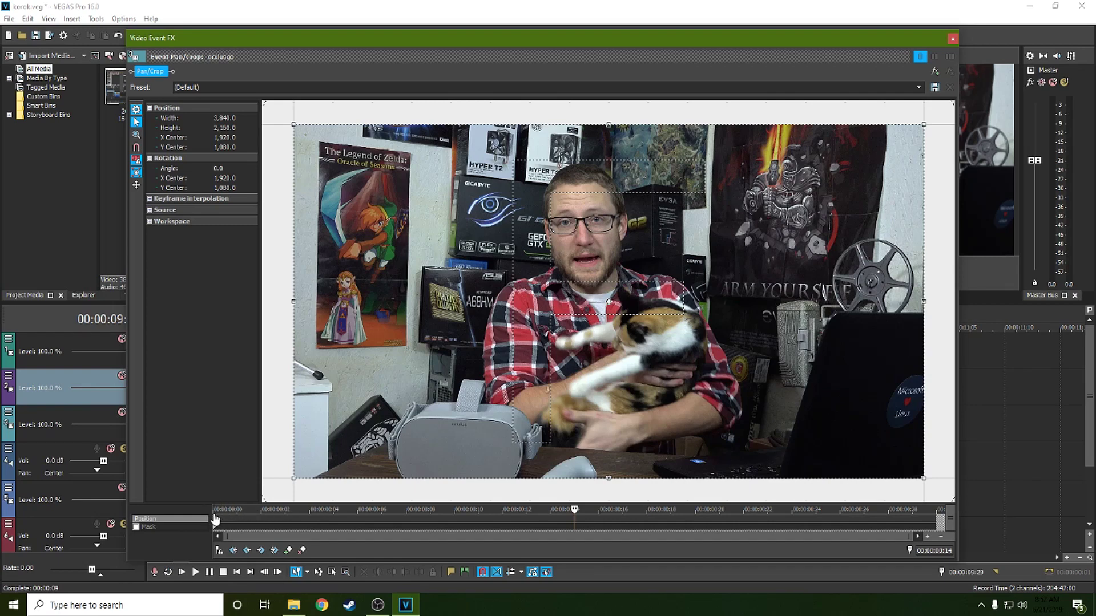
pyautogui.moveTo(289, 490); pyautogui.dragTo(619, 481)
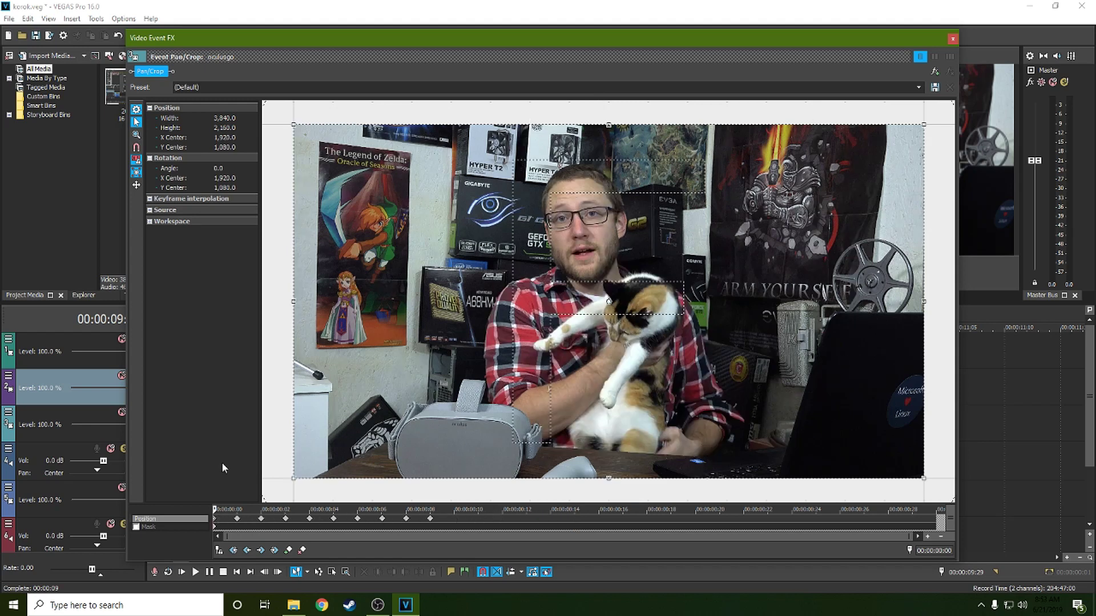
# Enable the oculusgo event's mask and start an anchor path at the frame's bottom edge, up the headset's lower-left side
pyautogui.click(137, 527)
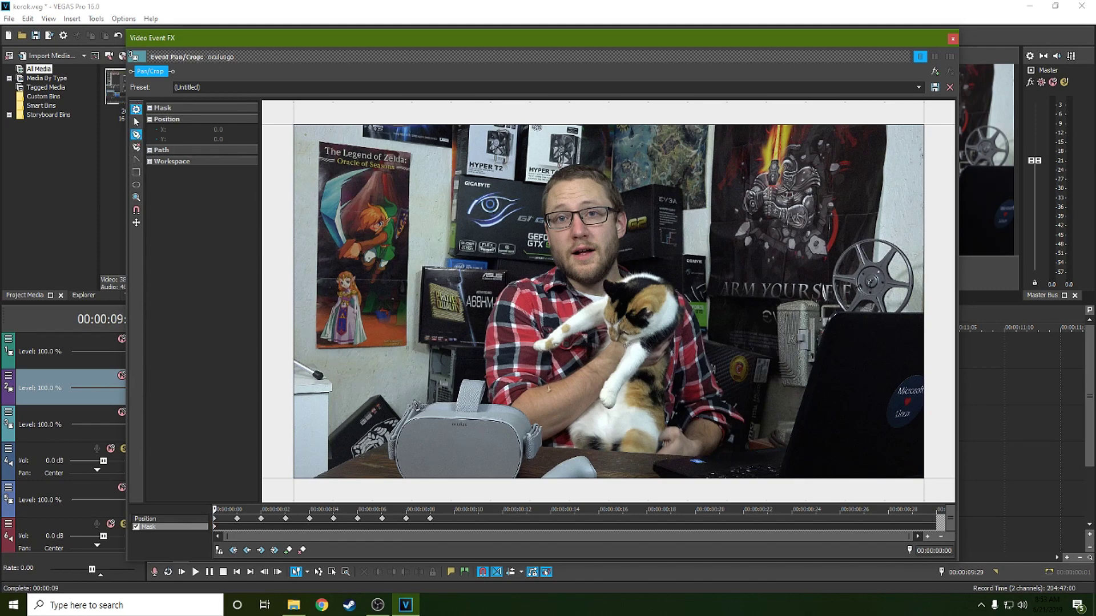
pyautogui.scroll(2, 415, 404)
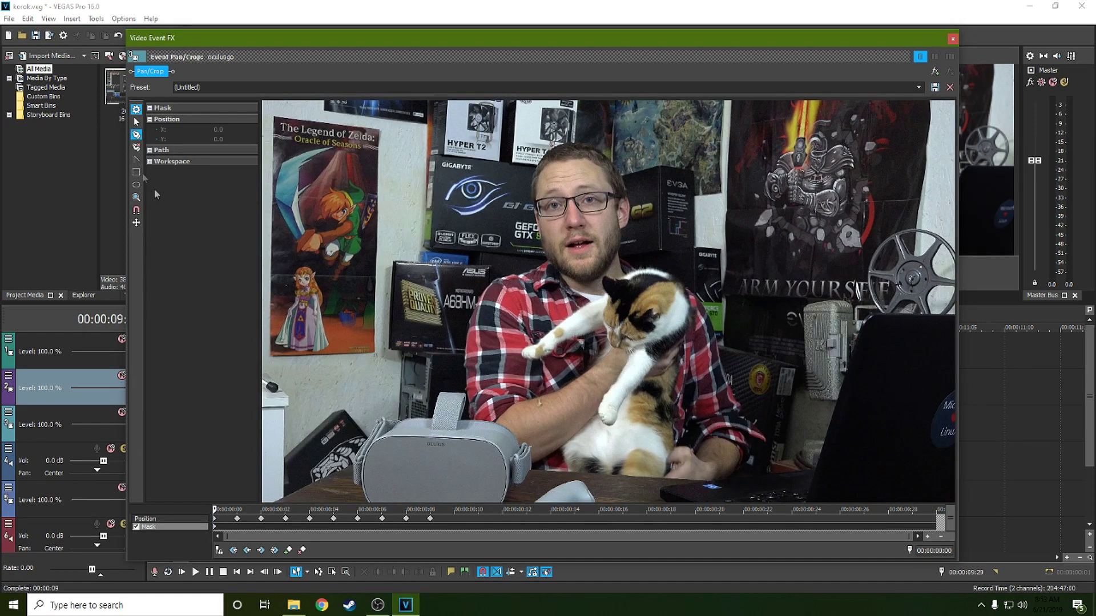
pyautogui.click(136, 123)
pyautogui.moveTo(389, 396); pyautogui.dragTo(478, 351)
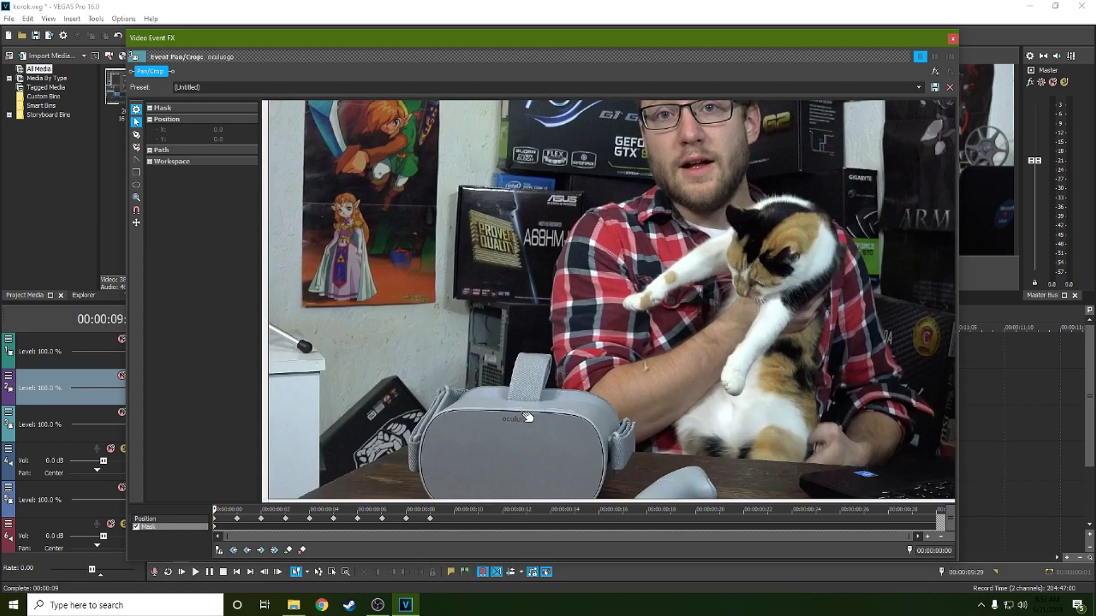
pyautogui.moveTo(528, 418); pyautogui.dragTo(527, 318)
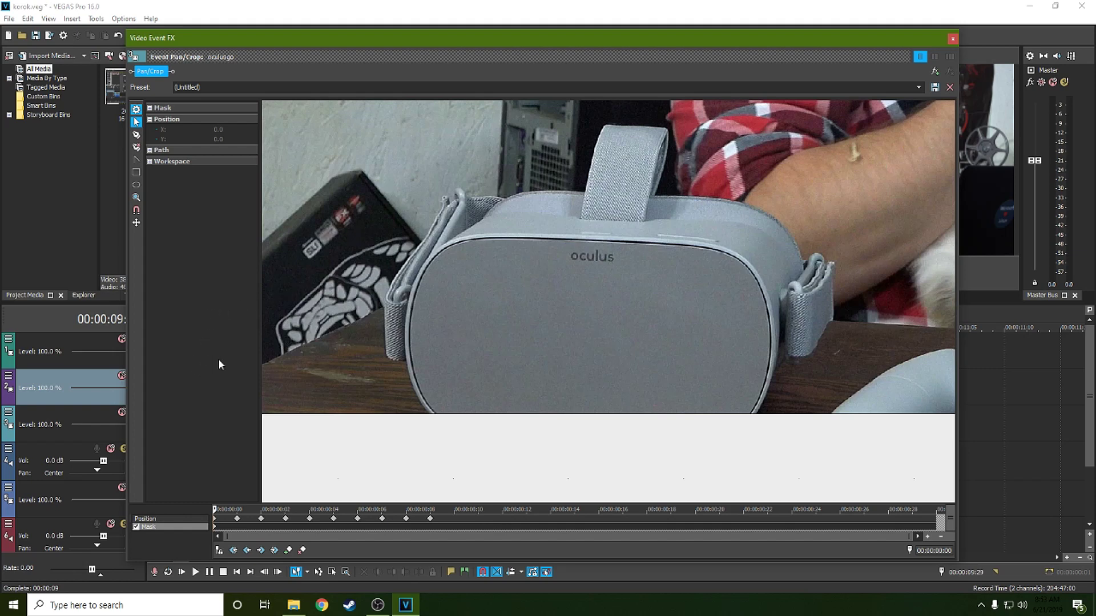
pyautogui.click(136, 135)
pyautogui.click(137, 136)
pyautogui.click(428, 415)
pyautogui.click(415, 391)
pyautogui.click(407, 364)
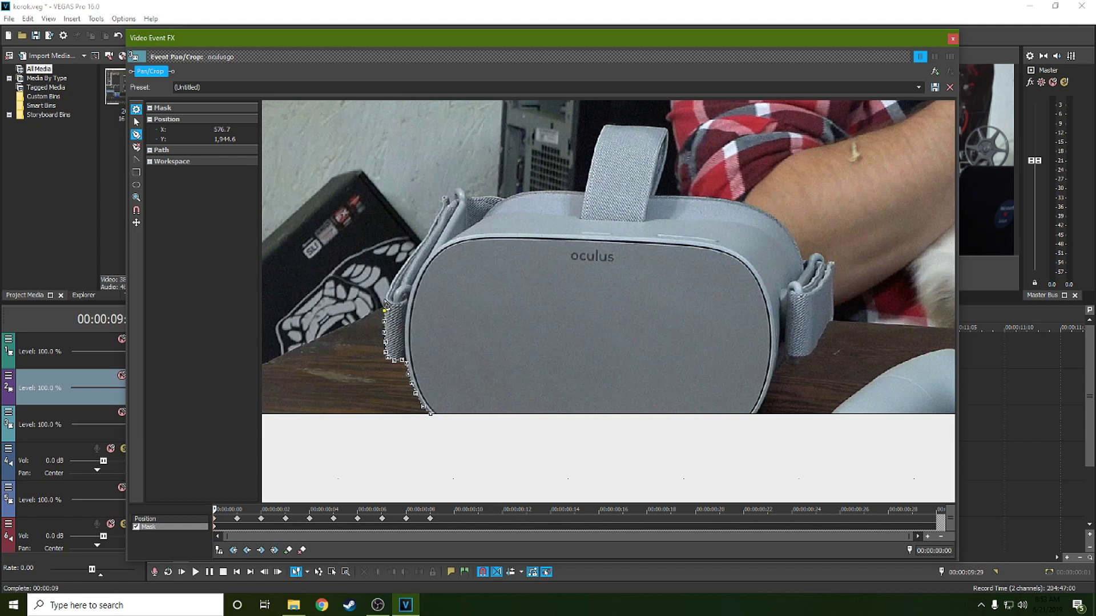
# Extend the mask path with anchors up the outer edge of the headset's left strap
pyautogui.moveTo(387, 297); pyautogui.dragTo(392, 292)
pyautogui.moveTo(403, 275); pyautogui.dragTo(404, 270)
pyautogui.moveTo(419, 251); pyautogui.dragTo(435, 223)
pyautogui.click(136, 159)
pyautogui.click(386, 286)
pyautogui.click(447, 230)
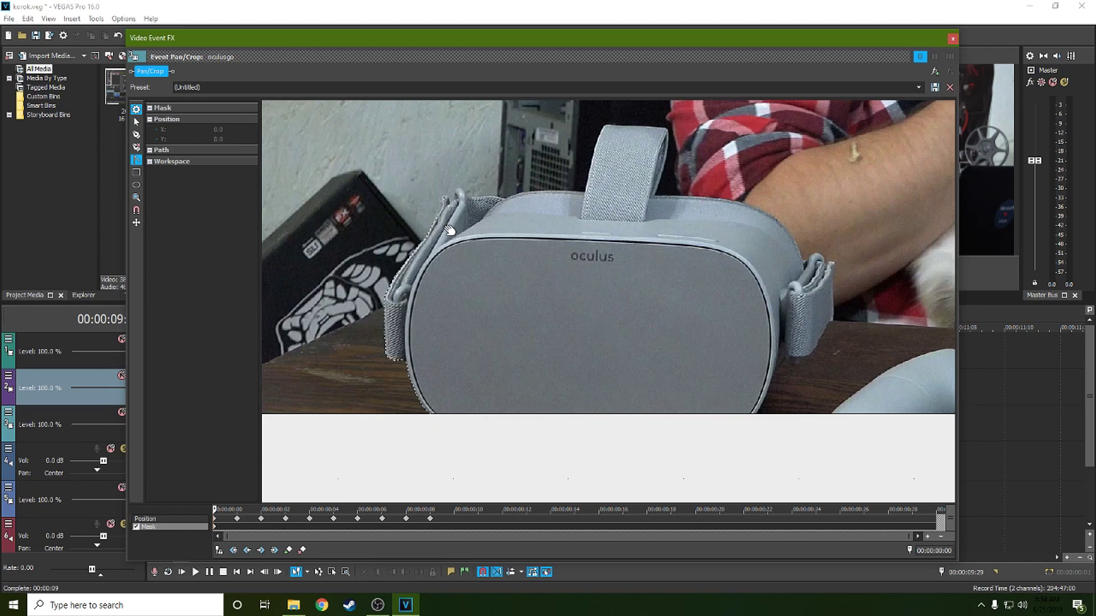
pyautogui.click(136, 134)
pyautogui.click(549, 232)
pyautogui.click(535, 261)
pyautogui.click(567, 288)
pyautogui.click(633, 276)
pyautogui.click(614, 319)
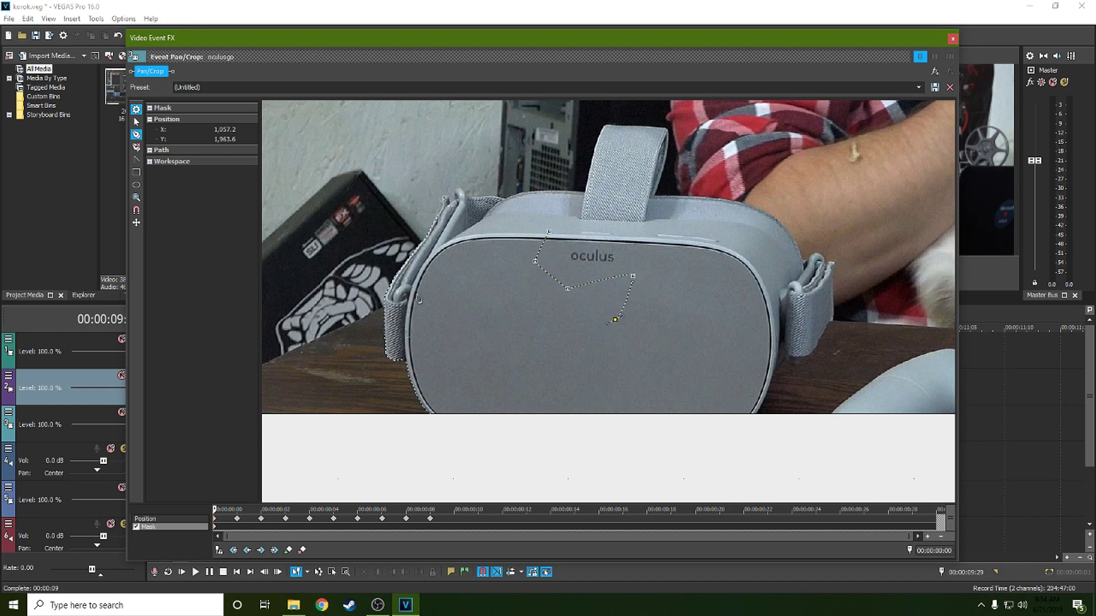
pyautogui.click(435, 239)
pyautogui.click(561, 284)
pyautogui.press('Delete')
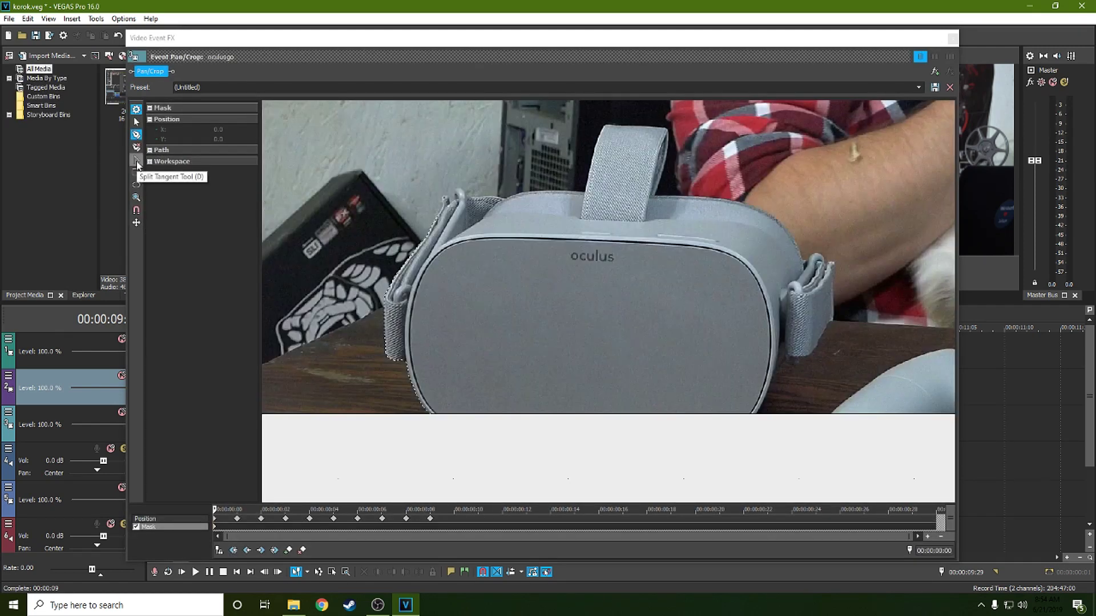
pyautogui.click(137, 163)
pyautogui.click(140, 136)
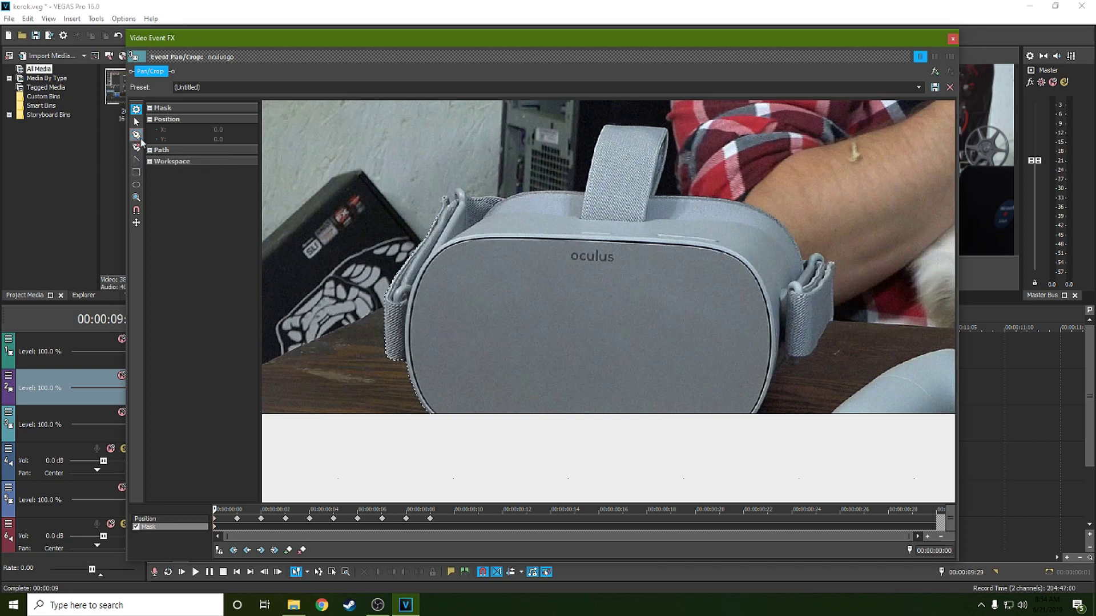
# Resume the headset path from its last anchor and trace around the top of the left strap
pyautogui.click(139, 135)
pyautogui.click(436, 222)
pyautogui.click(445, 219)
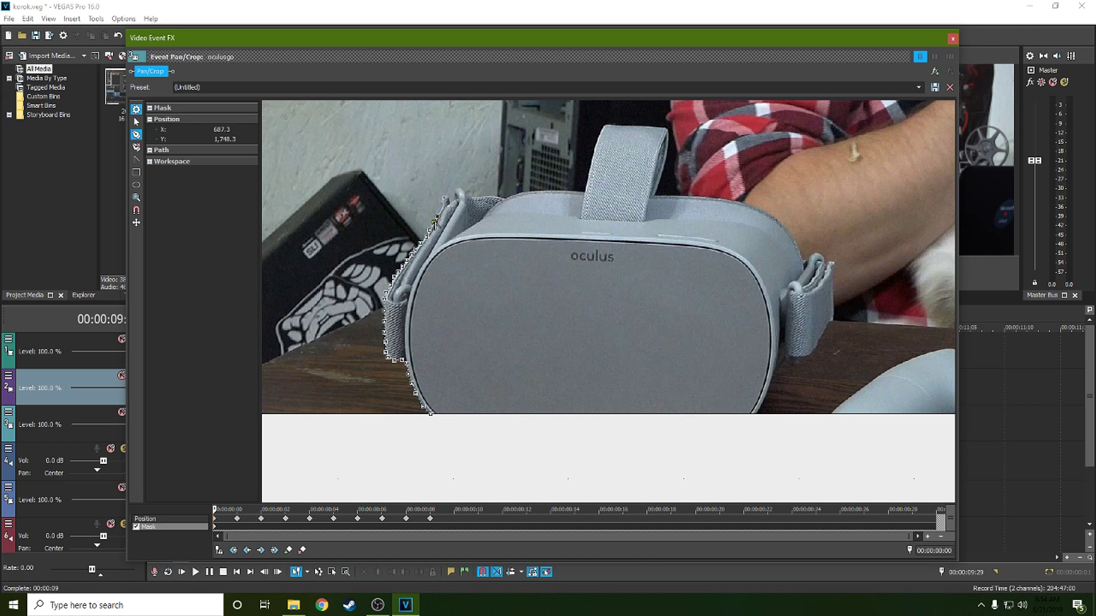
pyautogui.click(438, 217)
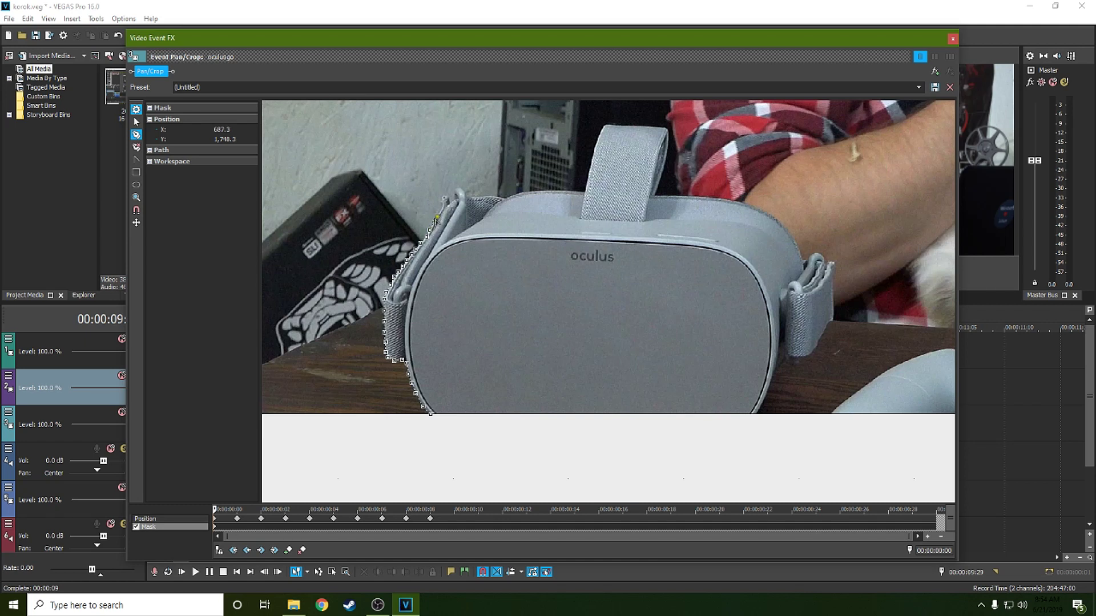
pyautogui.click(442, 210)
pyautogui.moveTo(444, 200); pyautogui.dragTo(445, 196)
pyautogui.click(450, 203)
pyautogui.click(455, 192)
pyautogui.moveTo(463, 194); pyautogui.dragTo(467, 200)
# Trace closely spaced mask anchors along the headset's upper edge from the left strap to the top strap
pyautogui.click(475, 197)
pyautogui.click(490, 198)
pyautogui.click(498, 197)
pyautogui.click(513, 196)
pyautogui.click(521, 195)
pyautogui.click(530, 192)
pyautogui.click(540, 190)
pyautogui.click(561, 190)
pyautogui.click(570, 191)
pyautogui.click(578, 192)
pyautogui.click(585, 194)
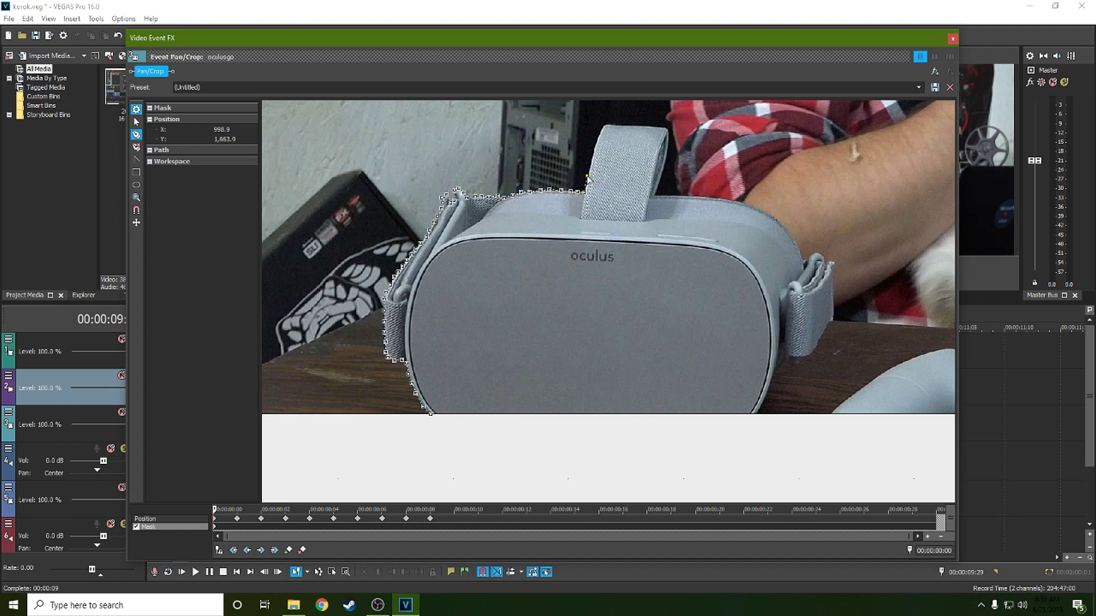
# Trace the mask path up and over the headset's top strap, replacing the misplaced anchor on its right edge
pyautogui.click(589, 168)
pyautogui.click(595, 142)
pyautogui.click(604, 126)
pyautogui.click(643, 125)
pyautogui.click(664, 129)
pyautogui.click(667, 142)
pyautogui.hotkey('ctrl', 'z')
pyautogui.click(670, 140)
# Trace the mask down the headset's right side and strap, and close the path at its first anchor along the bottom
pyautogui.moveTo(671, 143)
pyautogui.mouseDown()
pyautogui.moveTo(658, 200)
pyautogui.moveTo(741, 204)
pyautogui.moveTo(787, 231)
pyautogui.moveTo(779, 234)
pyautogui.moveTo(763, 212)
pyautogui.moveTo(786, 227)
pyautogui.moveTo(805, 268)
pyautogui.moveTo(816, 257)
pyautogui.moveTo(833, 266)
pyautogui.moveTo(835, 322)
pyautogui.moveTo(805, 361)
pyautogui.moveTo(783, 364)
pyautogui.moveTo(757, 415)
pyautogui.mouseUp()
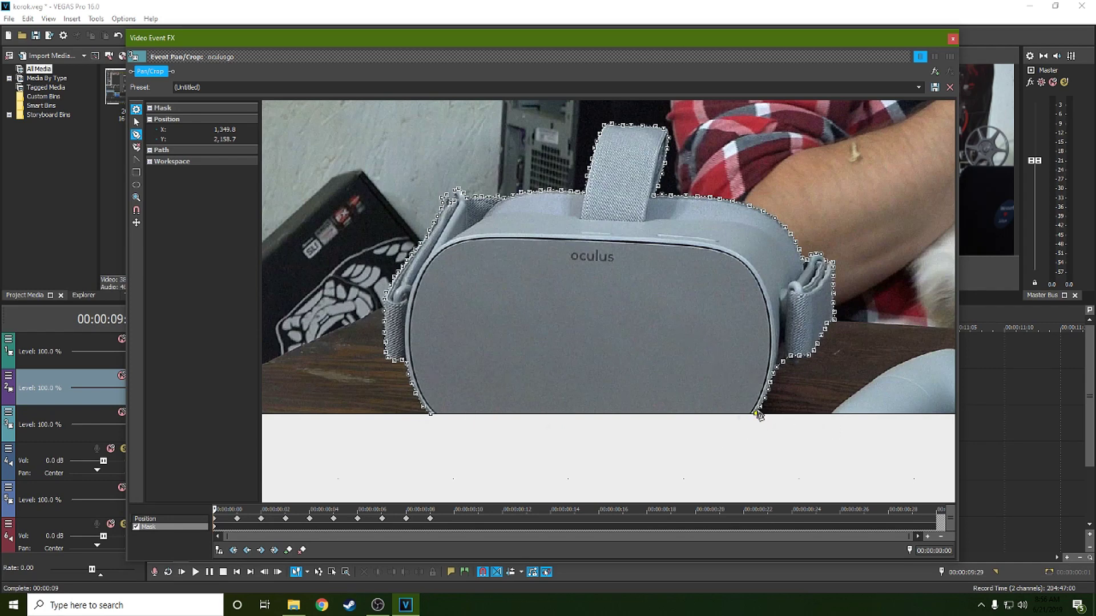
pyautogui.click(431, 417)
pyautogui.click(434, 420)
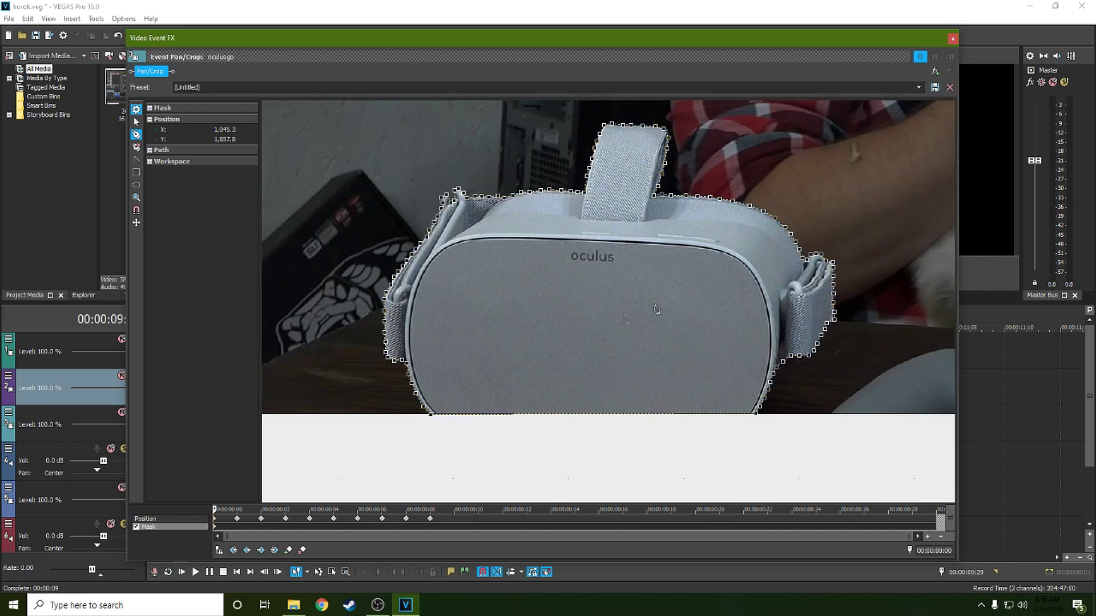
# Check the finished headset outline and close the Video Event FX window
pyautogui.click(726, 206)
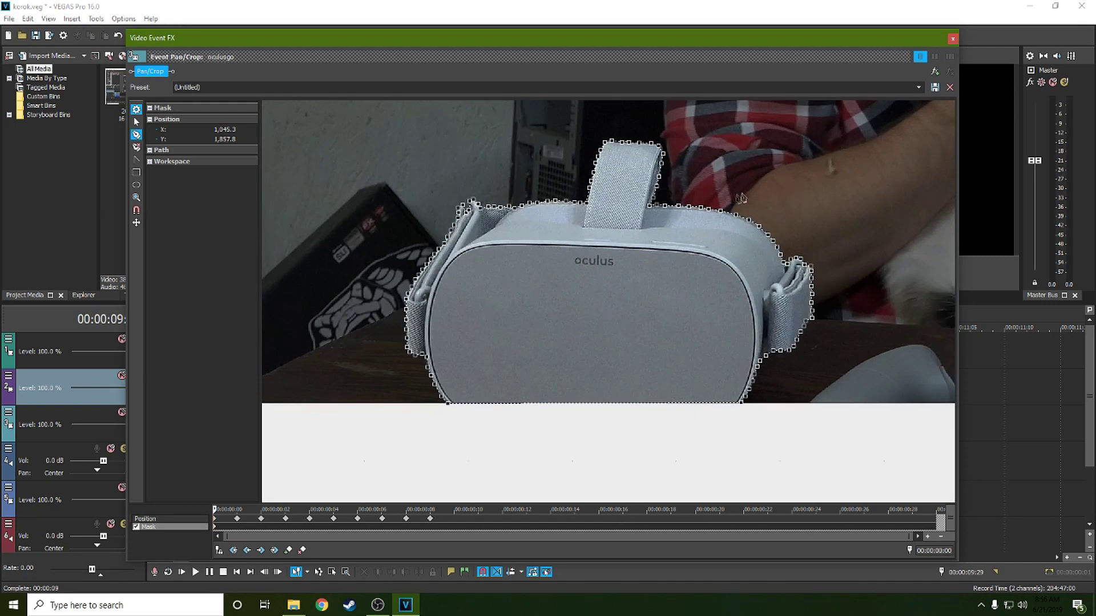
pyautogui.click(657, 212)
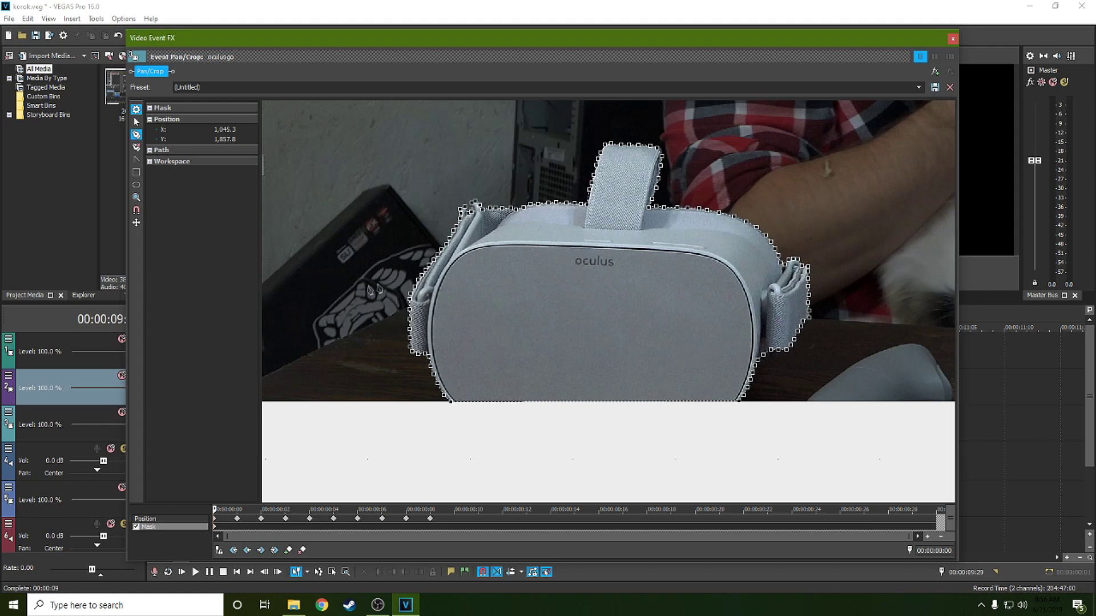
pyautogui.scroll(-2, 645, 280)
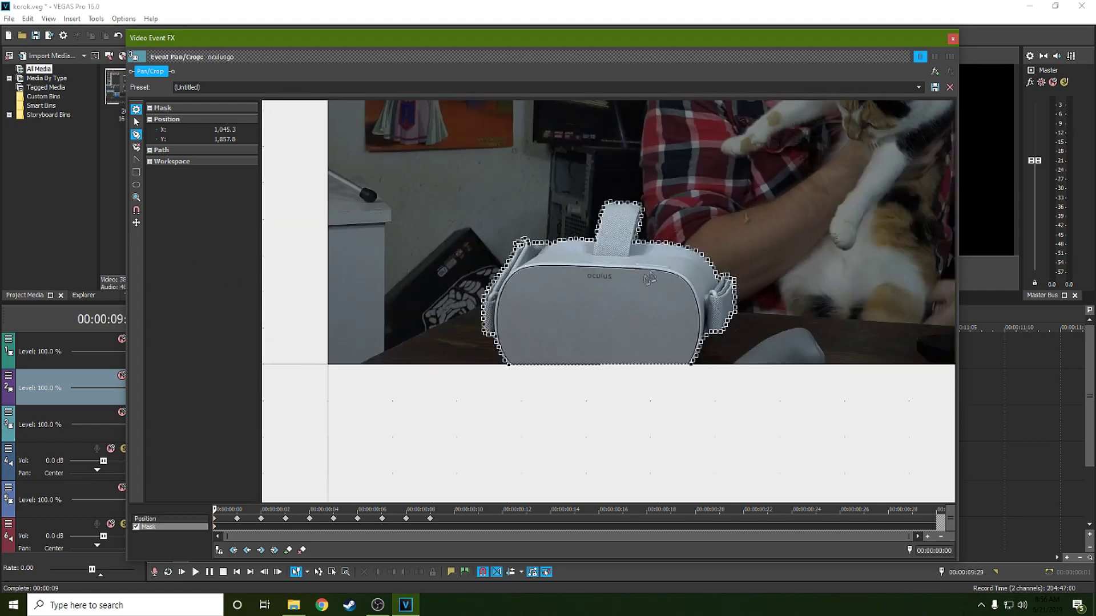
pyautogui.click(952, 40)
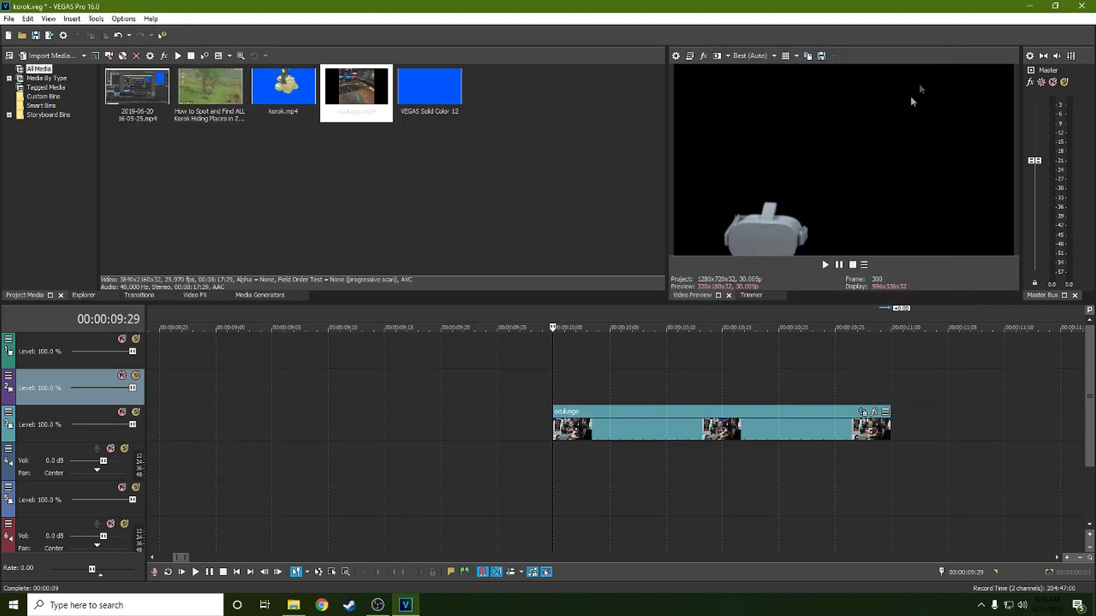
# Preview the masked headset at several points along the oculusgo clip, returning to near its start
pyautogui.click(654, 378)
pyautogui.click(699, 379)
pyautogui.click(733, 379)
pyautogui.moveTo(767, 379); pyautogui.dragTo(778, 379)
pyautogui.click(847, 379)
pyautogui.click(868, 379)
pyautogui.click(778, 379)
pyautogui.click(676, 379)
pyautogui.click(621, 379)
pyautogui.click(574, 379)
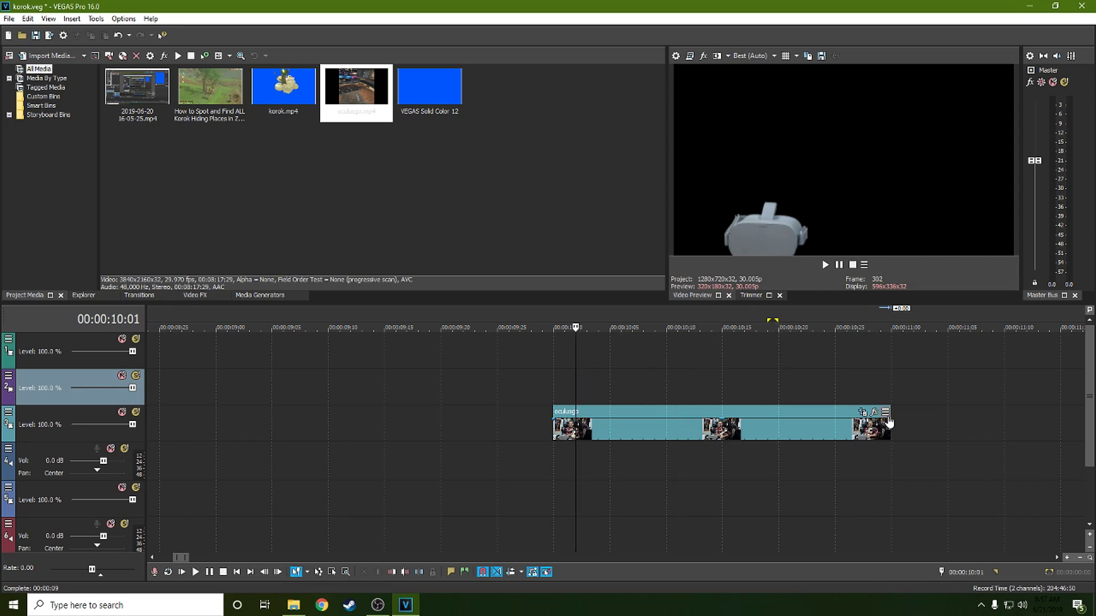
# Check the headset mask at points across the oculusgo clip, jumping between its start, middle and end
pyautogui.click(868, 419)
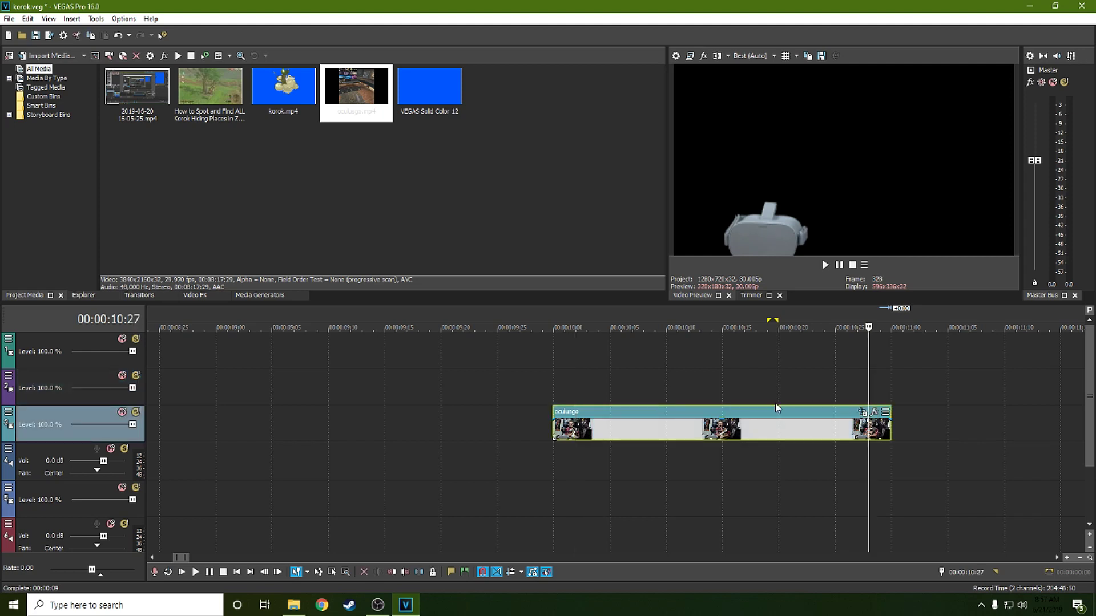
pyautogui.click(608, 386)
pyautogui.click(710, 385)
pyautogui.click(744, 386)
pyautogui.click(645, 385)
pyautogui.click(631, 387)
pyautogui.click(600, 391)
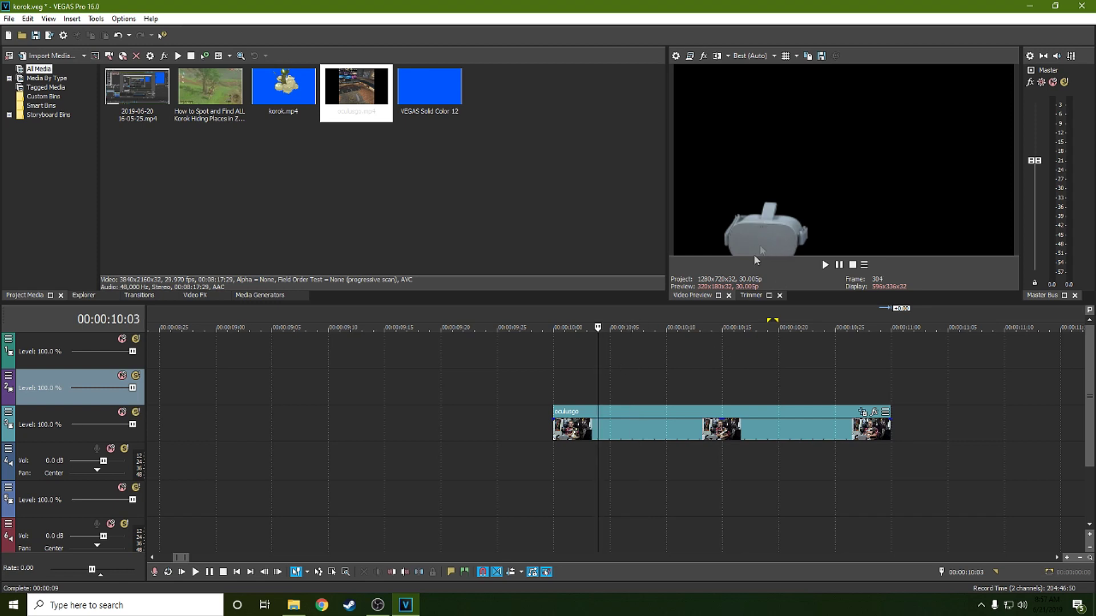
pyautogui.click(689, 393)
pyautogui.click(755, 391)
pyautogui.click(790, 390)
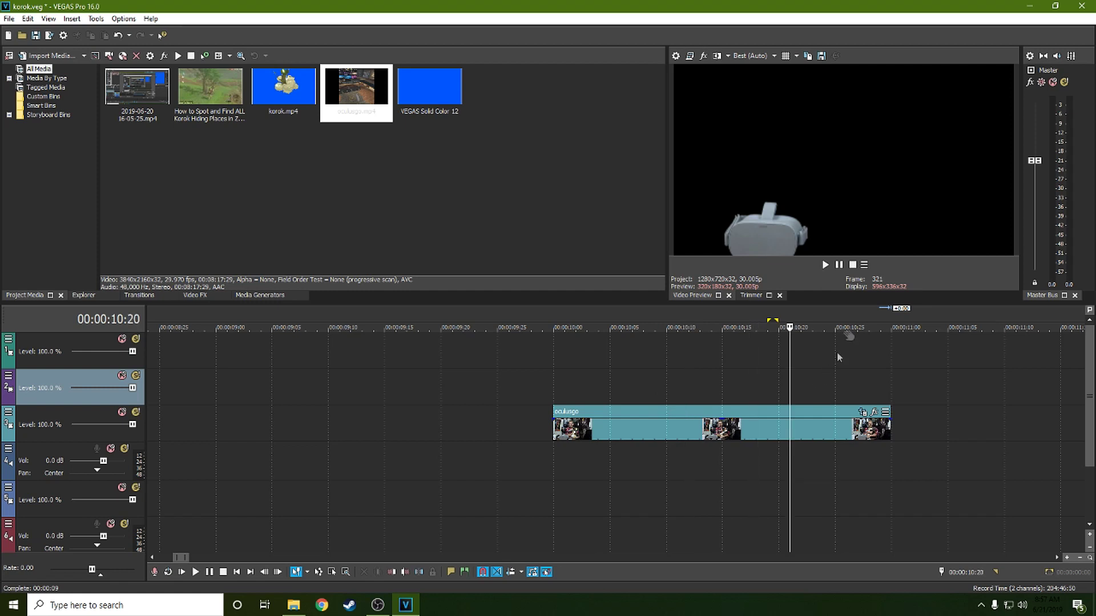
pyautogui.click(722, 380)
pyautogui.click(565, 374)
pyautogui.click(652, 377)
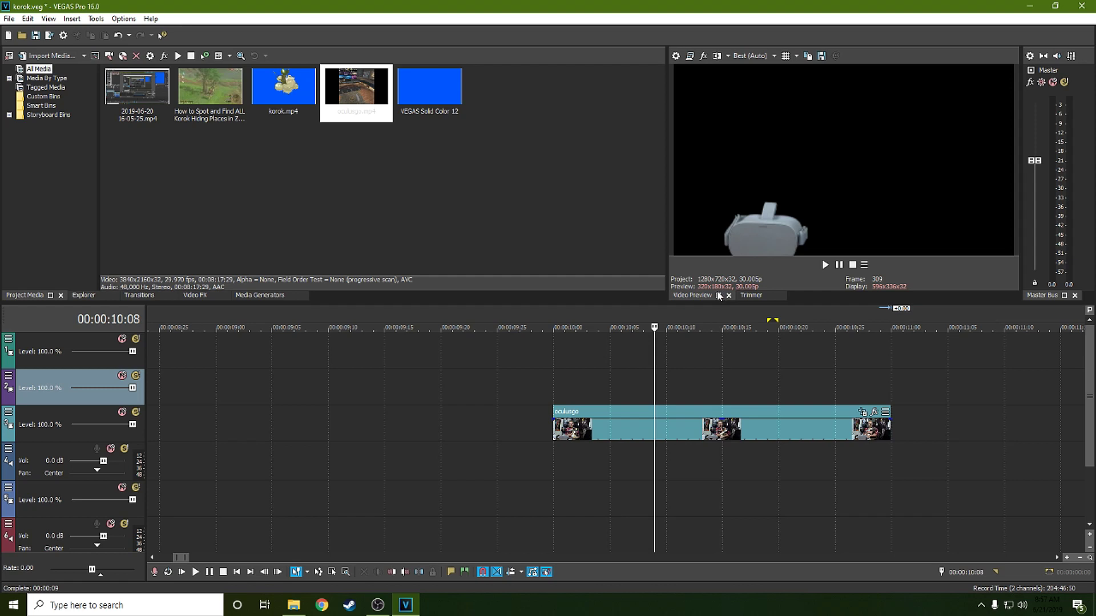
pyautogui.click(575, 366)
pyautogui.click(558, 367)
pyautogui.click(588, 365)
pyautogui.click(642, 367)
# Open the oculusgo clip's Event Pan/Crop and delete the entire headset mask
pyautogui.click(861, 413)
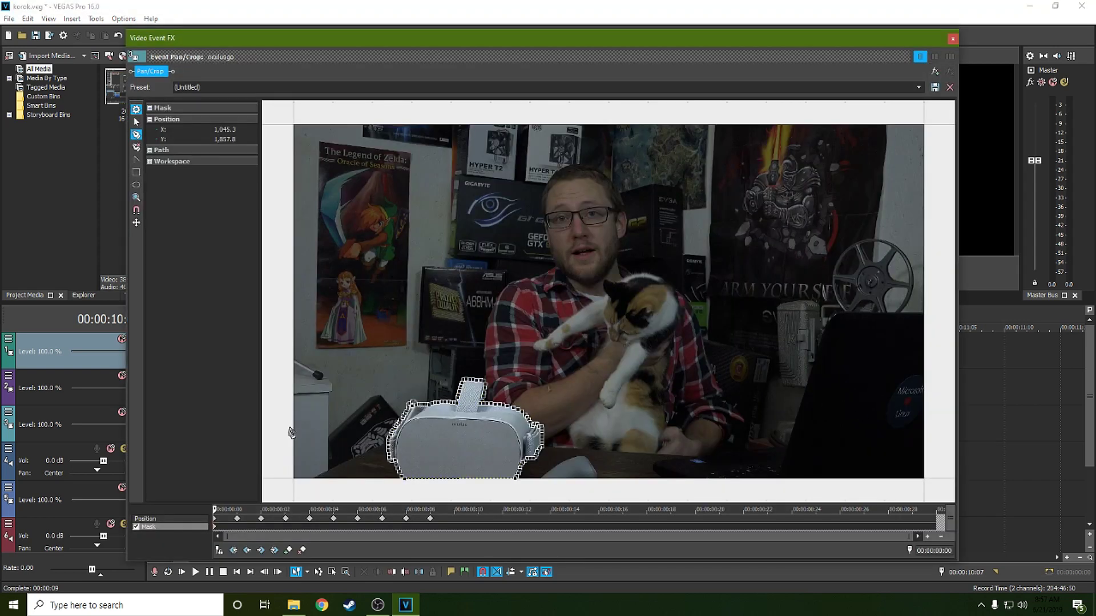
pyautogui.rightClick(495, 325)
pyautogui.moveTo(540, 357)
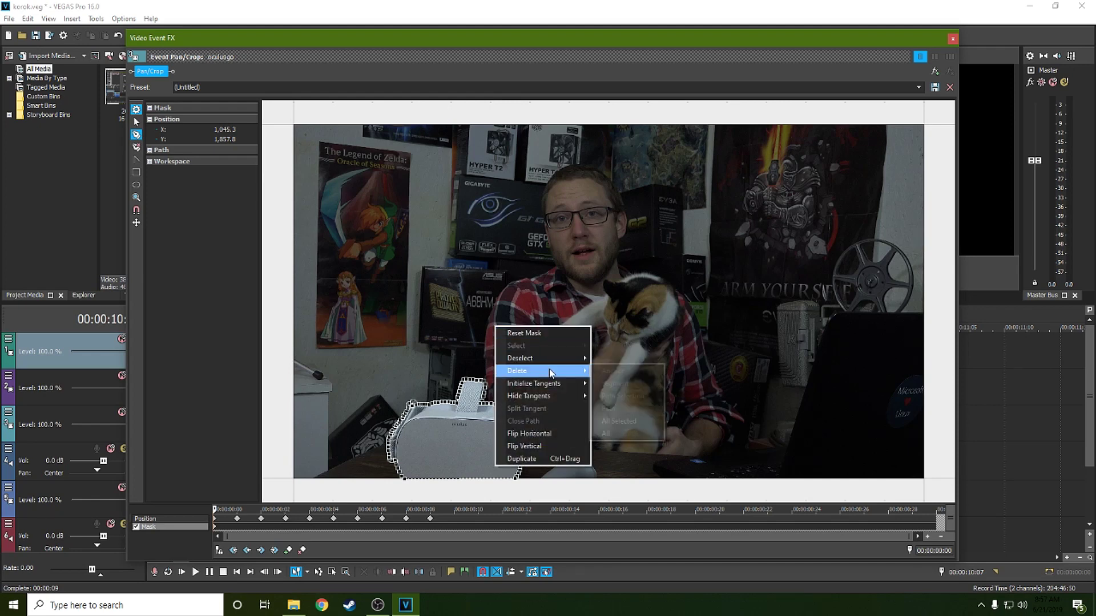
pyautogui.click(614, 422)
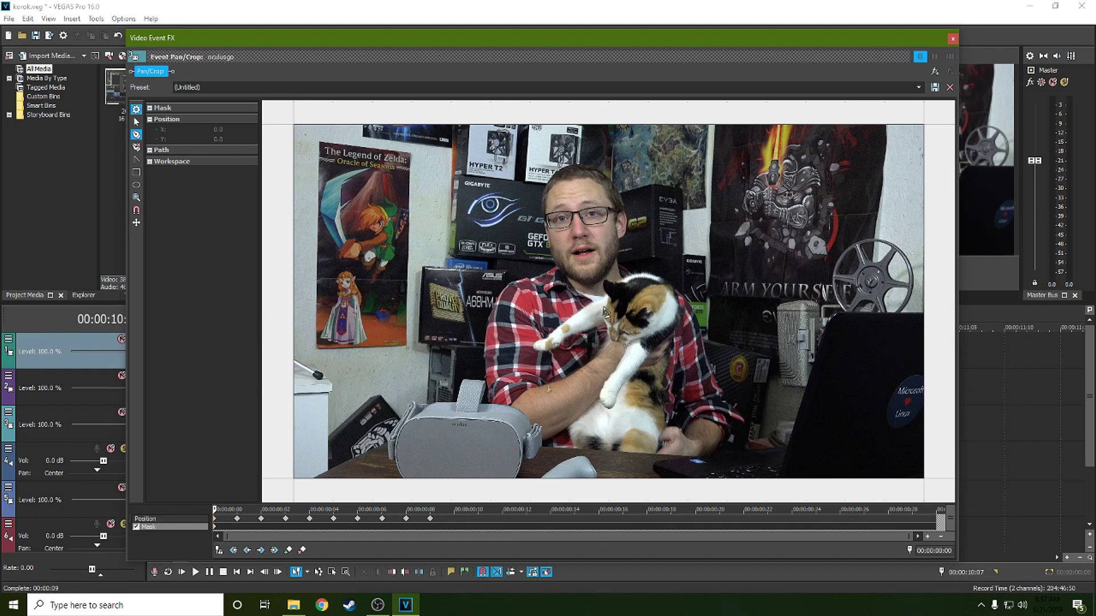
# Trace a rough closed mask around the cat's head, returning to the first anchor beside its muzzle
pyautogui.click(604, 335)
pyautogui.click(649, 342)
pyautogui.click(665, 301)
pyautogui.click(637, 279)
pyautogui.click(604, 271)
pyautogui.click(590, 278)
pyautogui.click(591, 301)
pyautogui.click(603, 335)
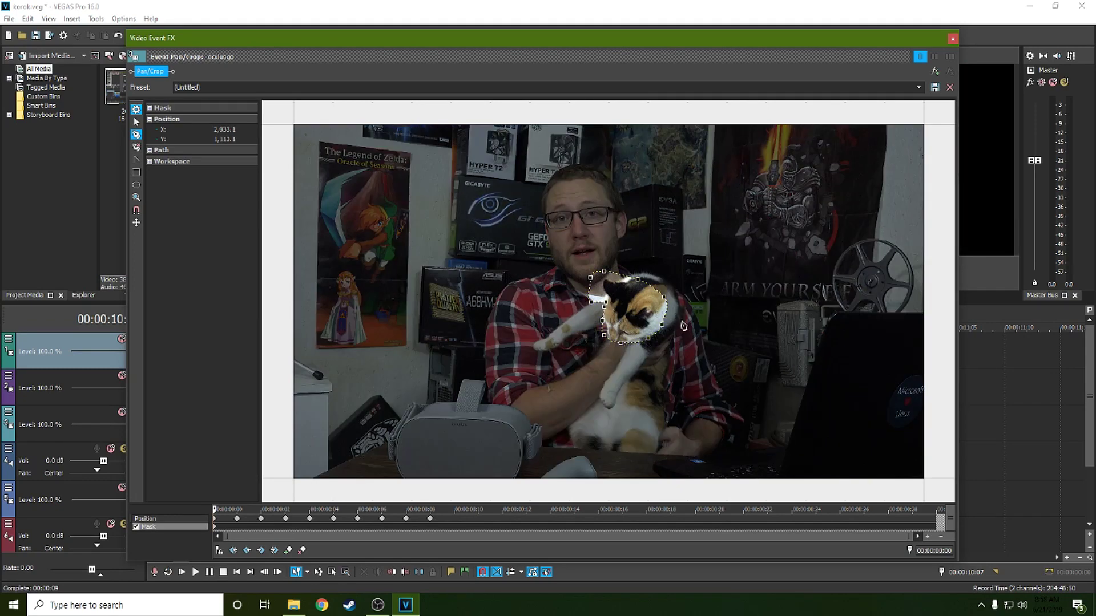
# Add extra anchors along the cat head mask's upper edge, right side and lower edge for a finer outline
pyautogui.scroll(4, 683, 326)
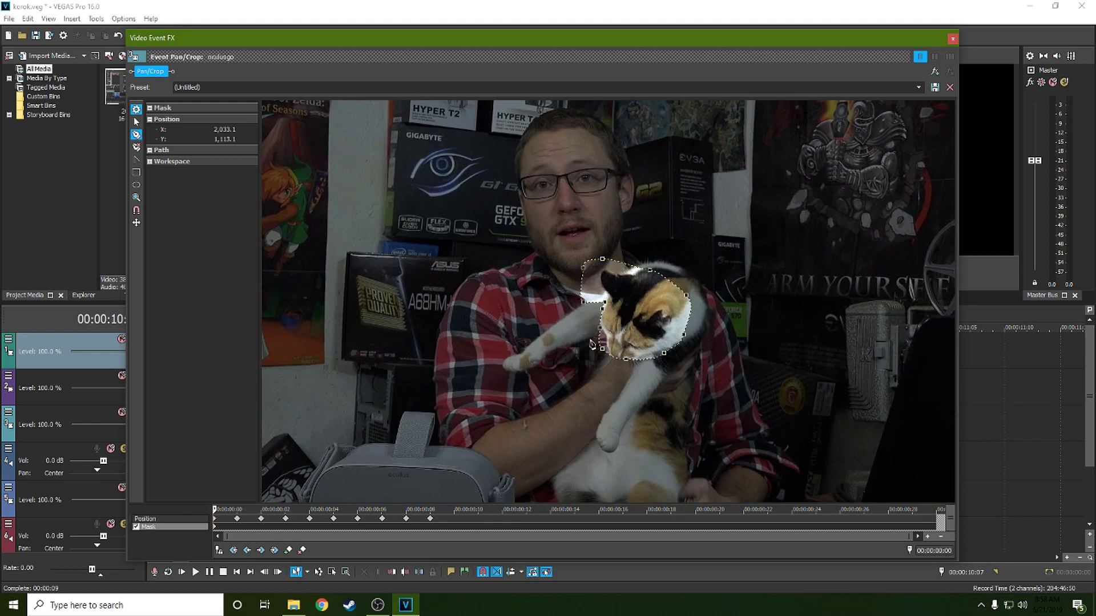
pyautogui.scroll(2, 622, 338)
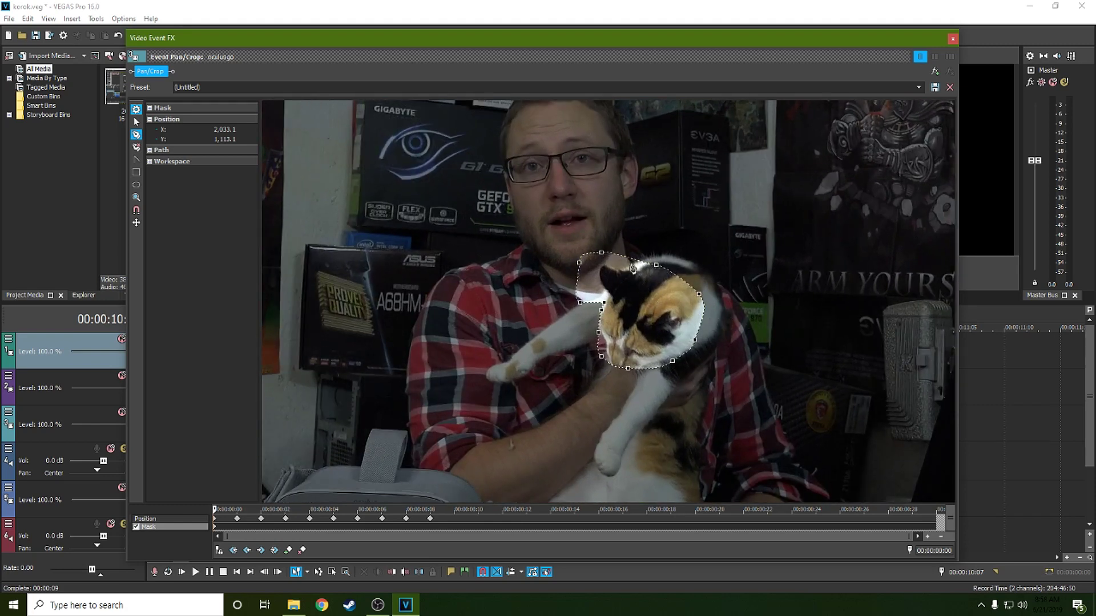
pyautogui.click(630, 258)
pyautogui.click(679, 279)
pyautogui.click(701, 323)
pyautogui.click(684, 353)
pyautogui.click(618, 366)
pyautogui.click(590, 253)
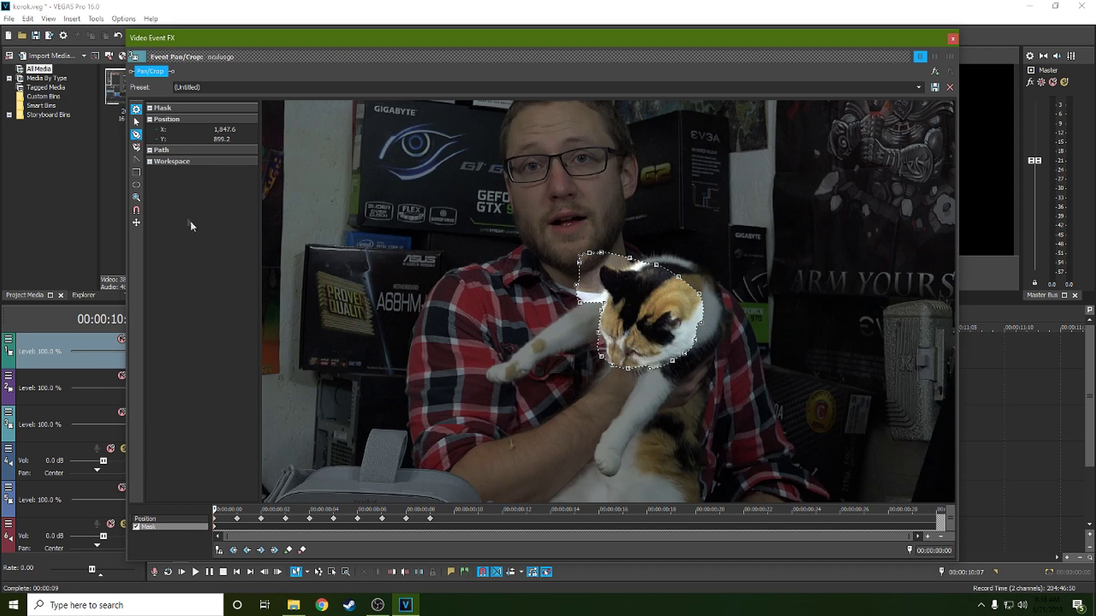
# Use the Normal Edit Tool to pull the mask anchors in against the cat's ear and face, and close the Video Event FX window
pyautogui.click(138, 124)
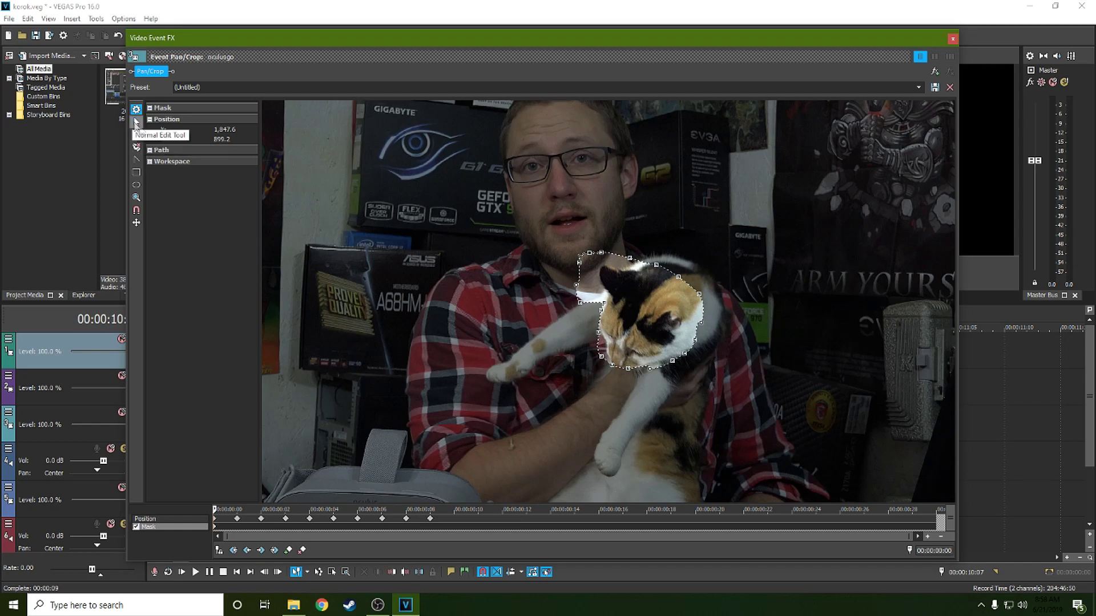
pyautogui.moveTo(599, 252); pyautogui.dragTo(628, 265)
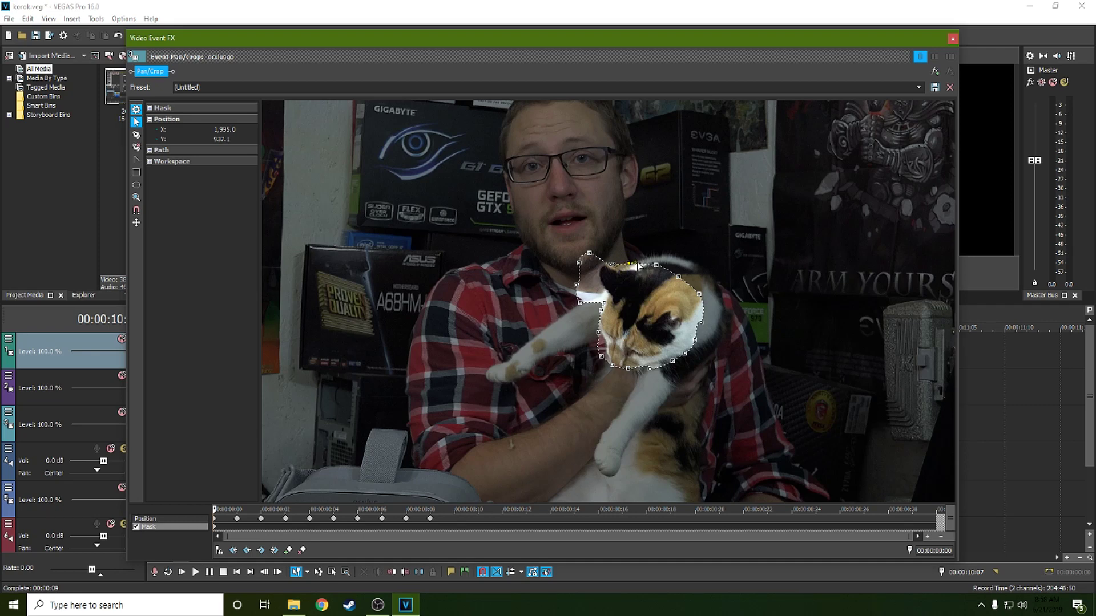
pyautogui.moveTo(628, 266); pyautogui.dragTo(631, 269)
pyautogui.moveTo(589, 253); pyautogui.dragTo(598, 278)
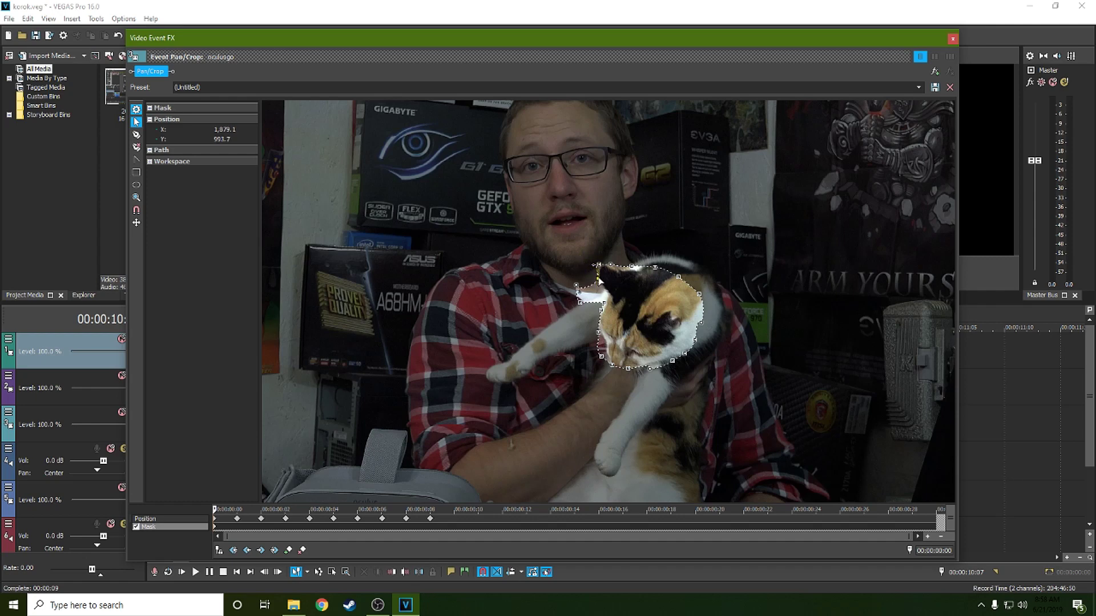
pyautogui.moveTo(576, 285); pyautogui.dragTo(607, 299)
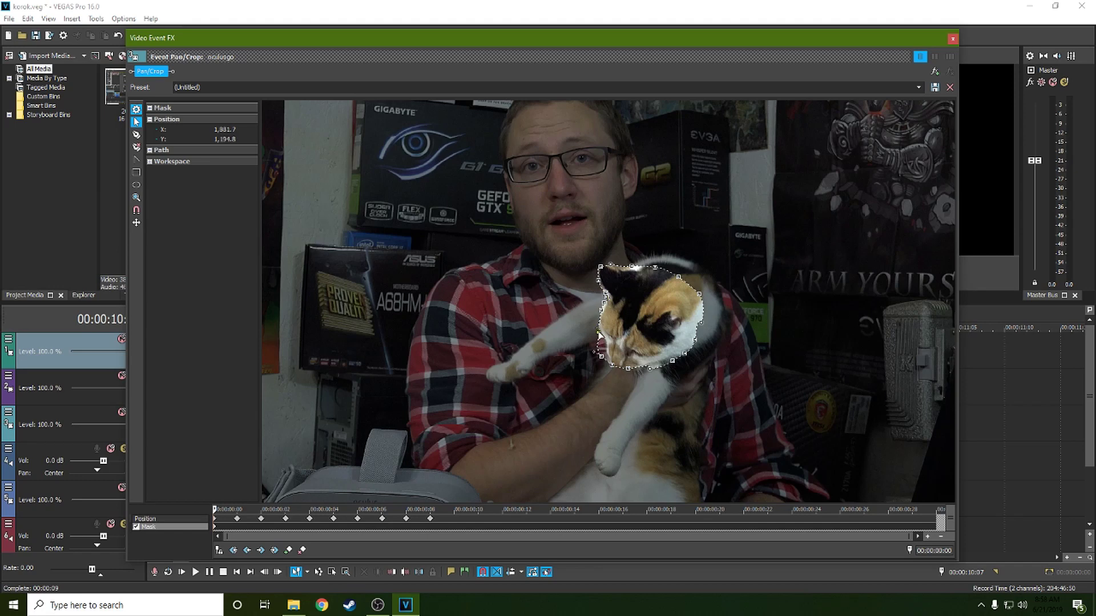
pyautogui.moveTo(596, 357); pyautogui.dragTo(606, 345)
pyautogui.click(610, 366)
pyautogui.click(953, 38)
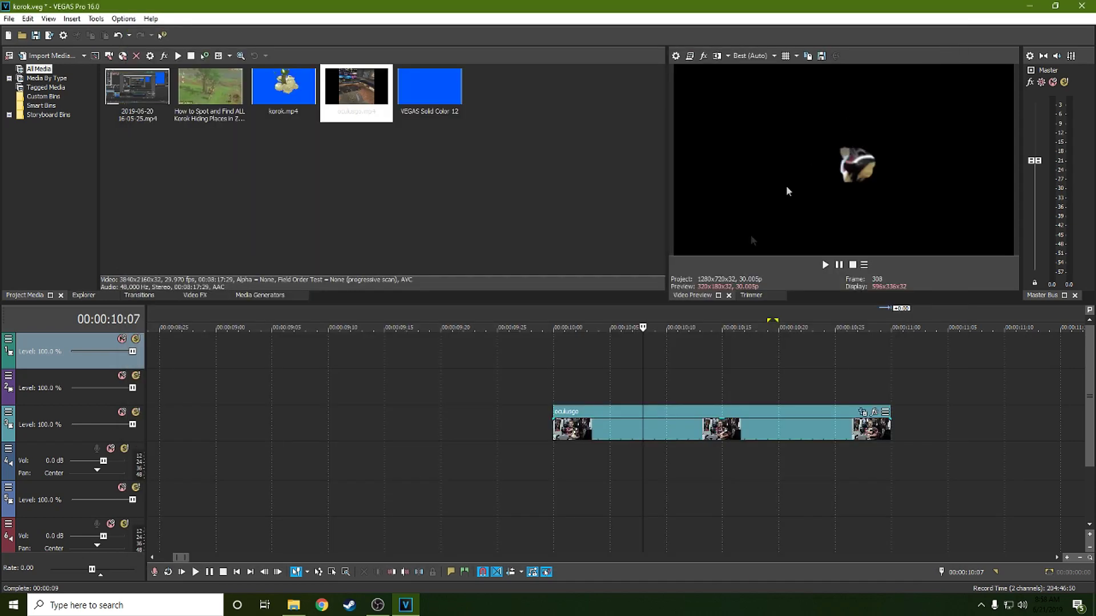
# Play the oculusgo clip from near its start to preview the cat head mask
pyautogui.click(576, 384)
pyautogui.click(826, 265)
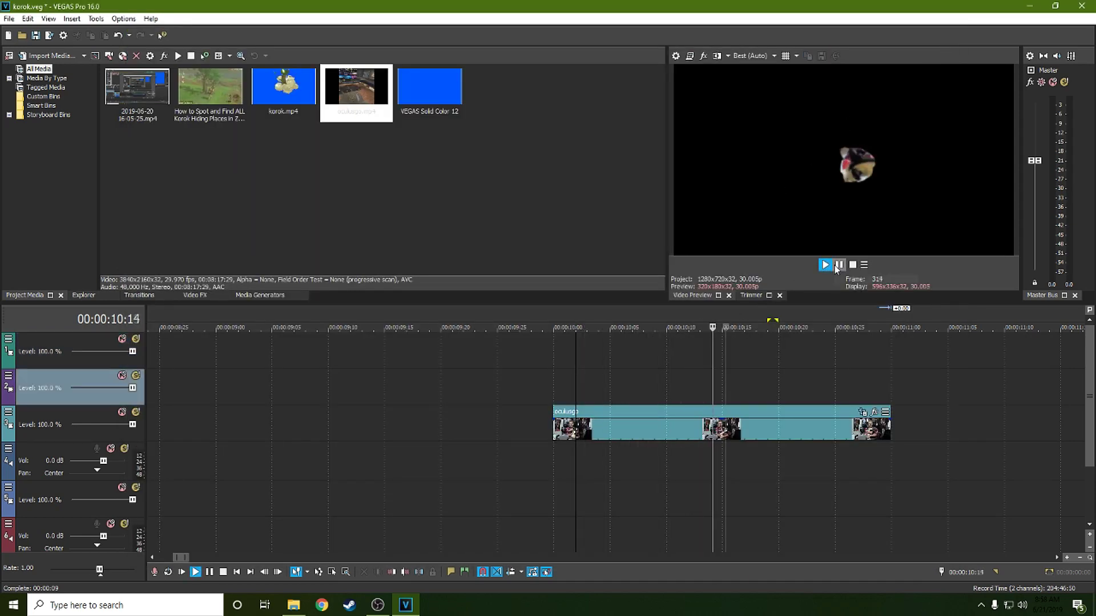
pyautogui.click(551, 386)
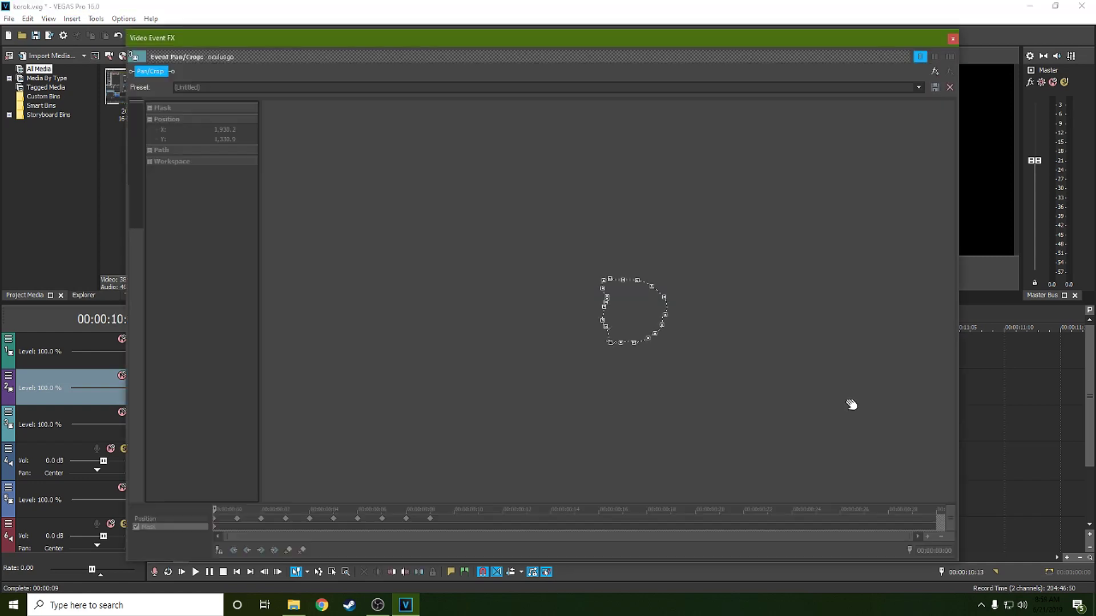
# Reopen the clip's Event Pan/Crop and compare the mask with the cat's head at the first five mask keyframes
pyautogui.click(862, 412)
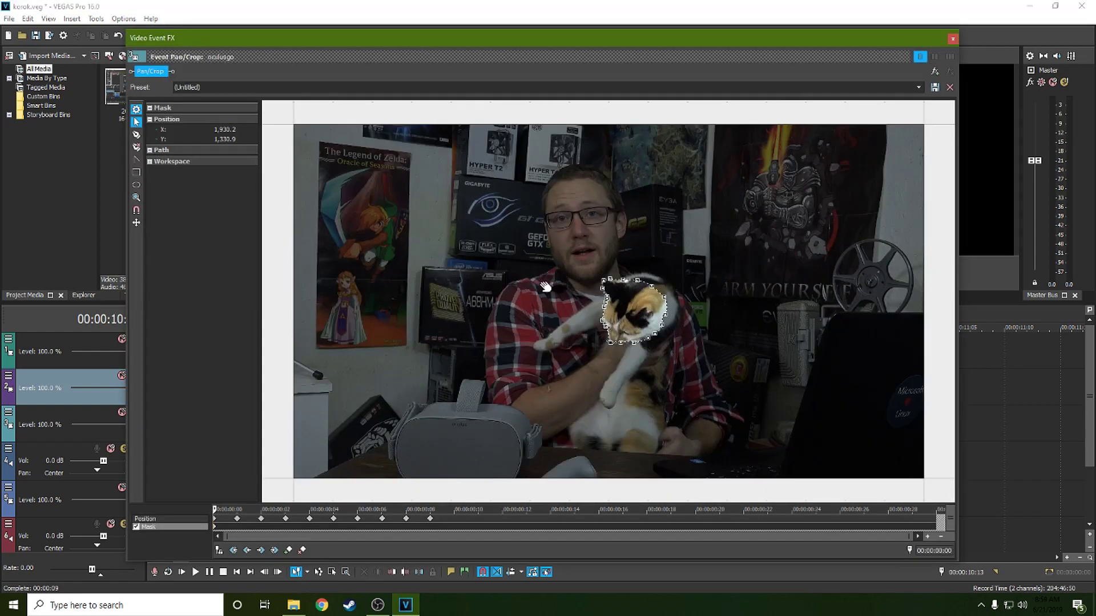
pyautogui.click(238, 522)
pyautogui.click(215, 526)
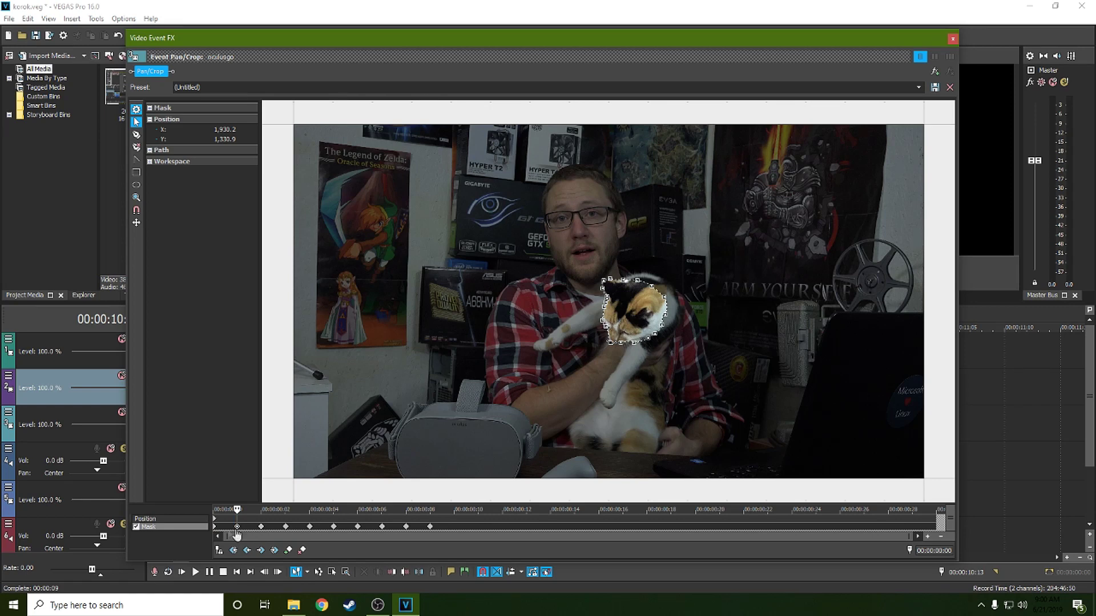
pyautogui.click(216, 529)
pyautogui.click(262, 529)
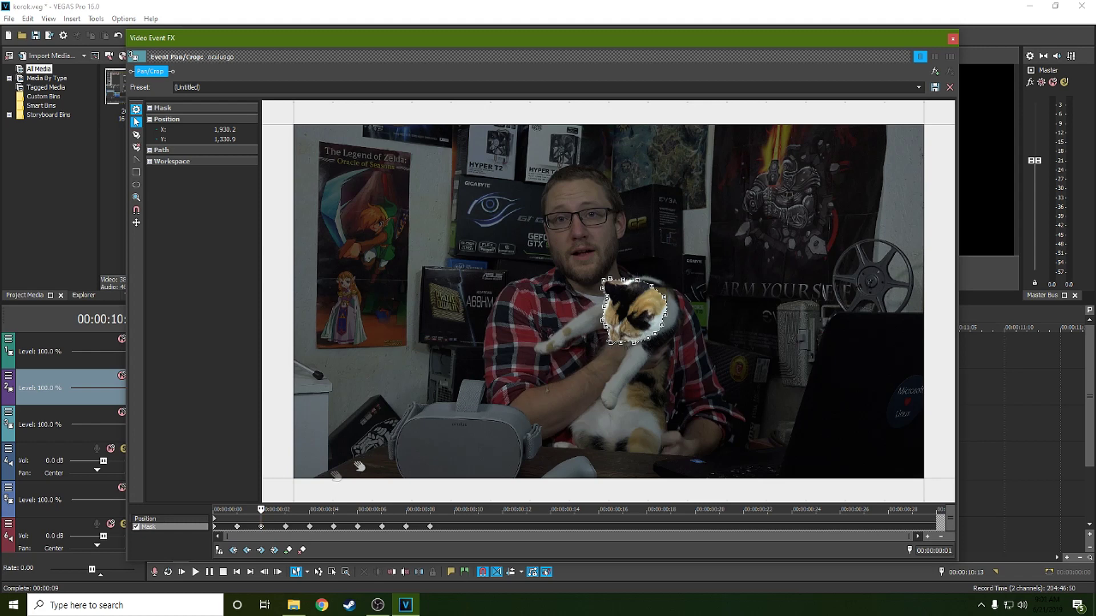
pyautogui.click(286, 528)
pyautogui.click(308, 529)
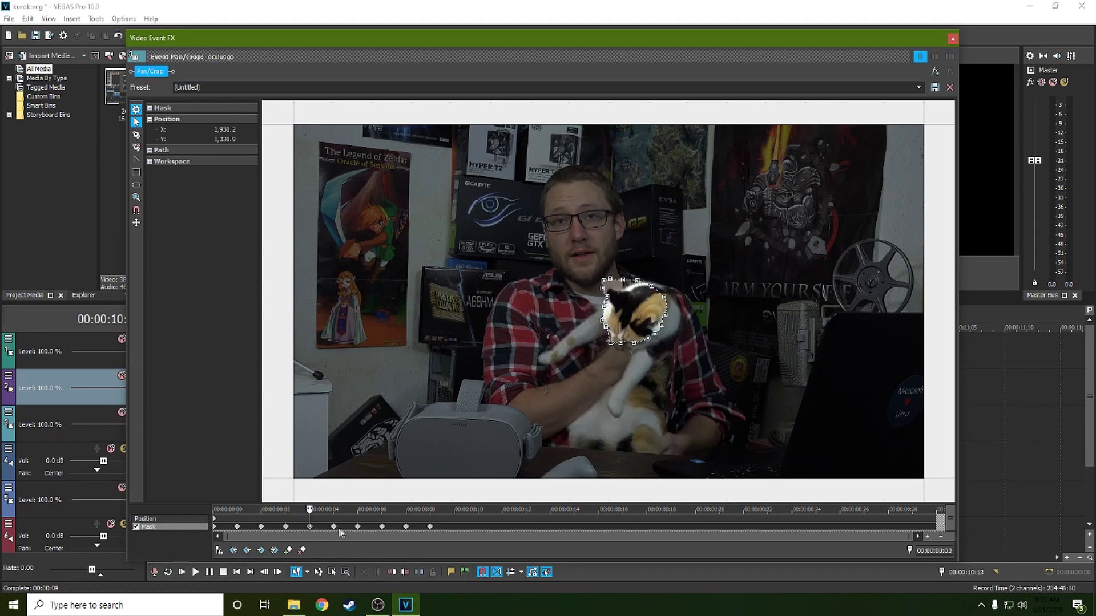
pyautogui.click(262, 528)
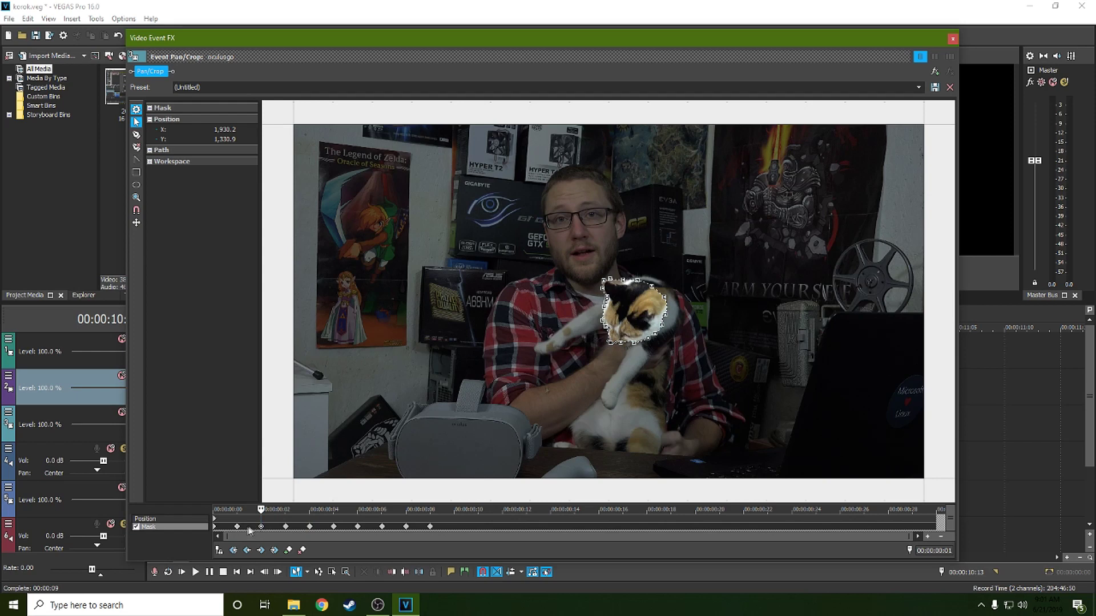
pyautogui.click(237, 526)
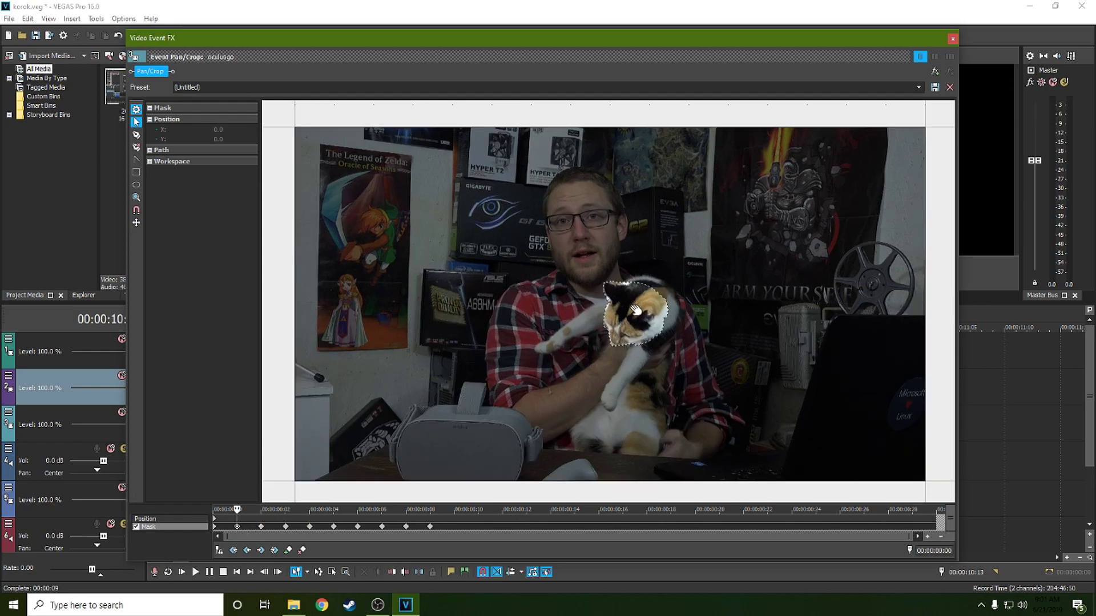
# At the third mask keyframe (00:00:00:01), select the whole mask and shift it slightly down to follow the cat's head
pyautogui.click(261, 527)
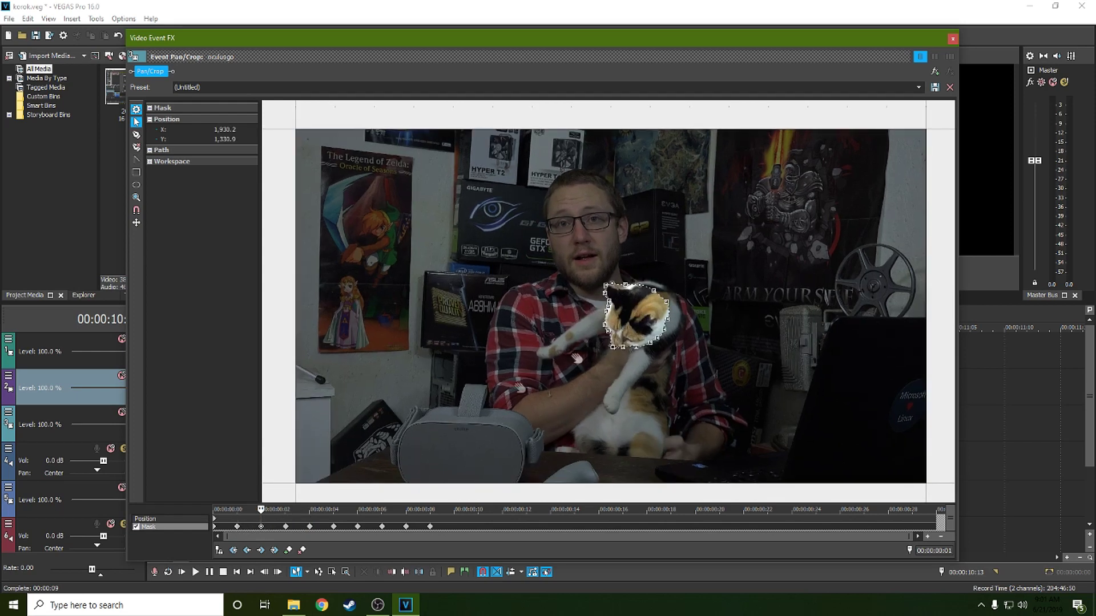
pyautogui.click(662, 329)
pyautogui.doubleClick(662, 336)
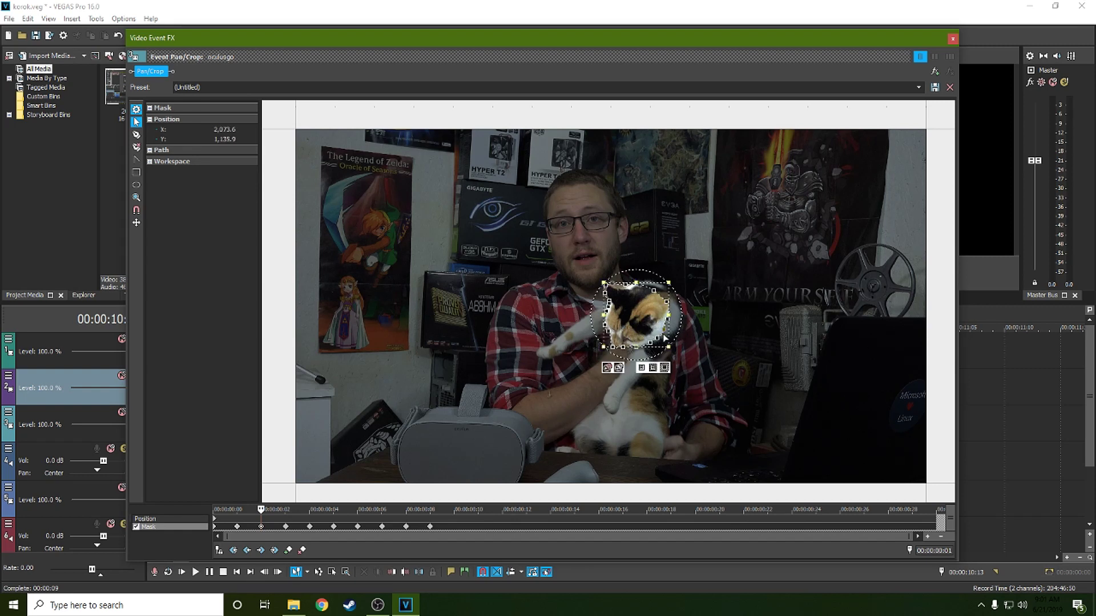
pyautogui.moveTo(644, 301); pyautogui.dragTo(640, 308)
# At the fourth mask keyframe (00:00:00:02), select the whole mask and move it down over the cat's head
pyautogui.click(285, 526)
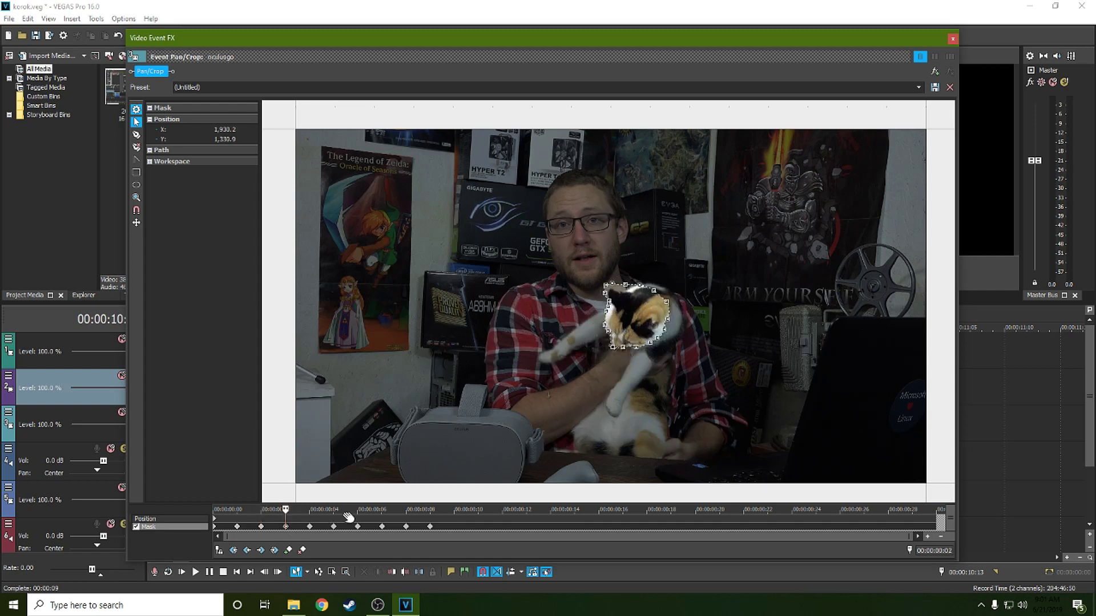
pyautogui.click(649, 301)
pyautogui.click(660, 294)
pyautogui.moveTo(665, 293); pyautogui.dragTo(665, 296)
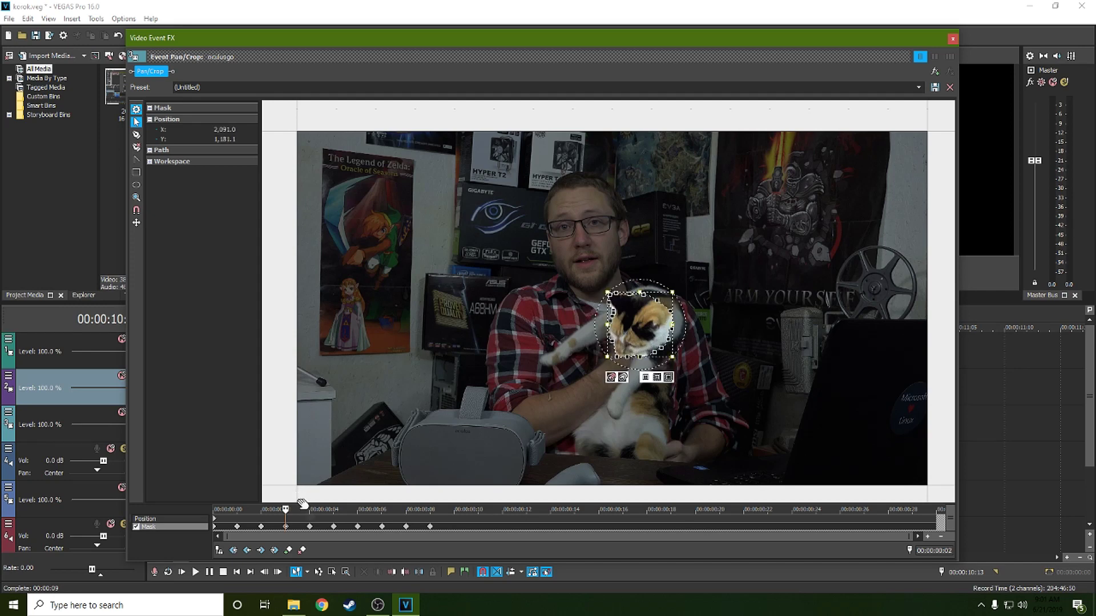
# Copy the fifth mask keyframe (00:00:00:03) and paste it at the sixth keyframe
pyautogui.click(324, 526)
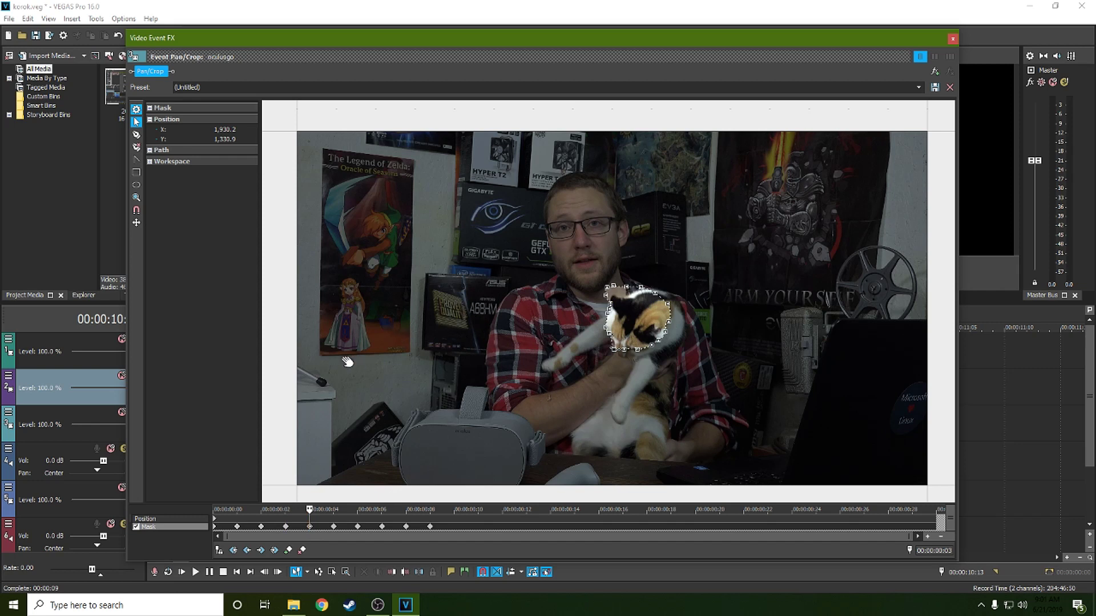
pyautogui.rightClick(310, 526)
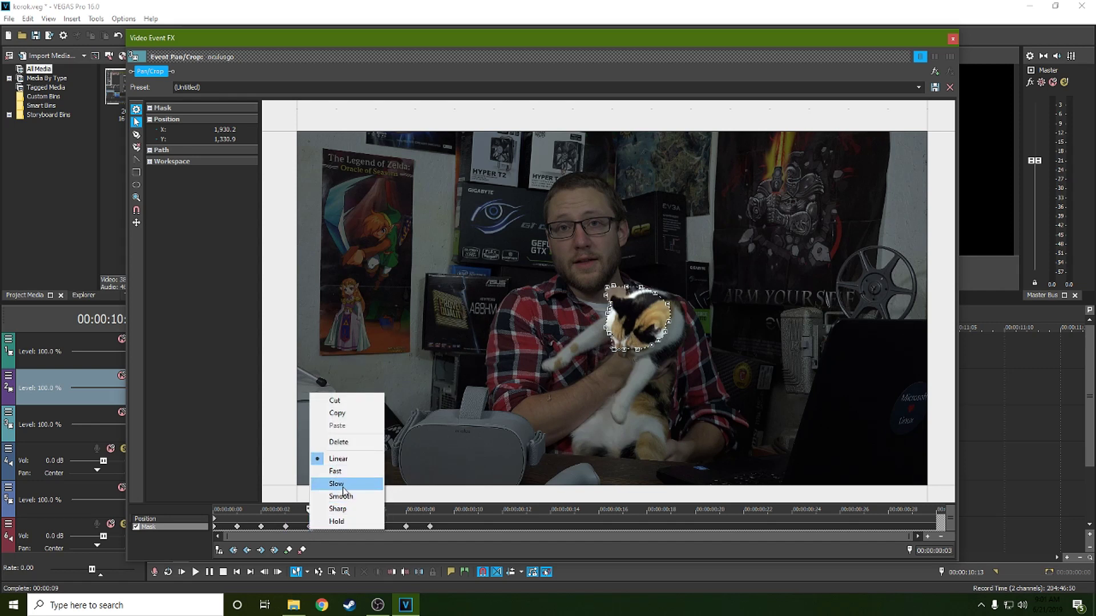
pyautogui.click(348, 414)
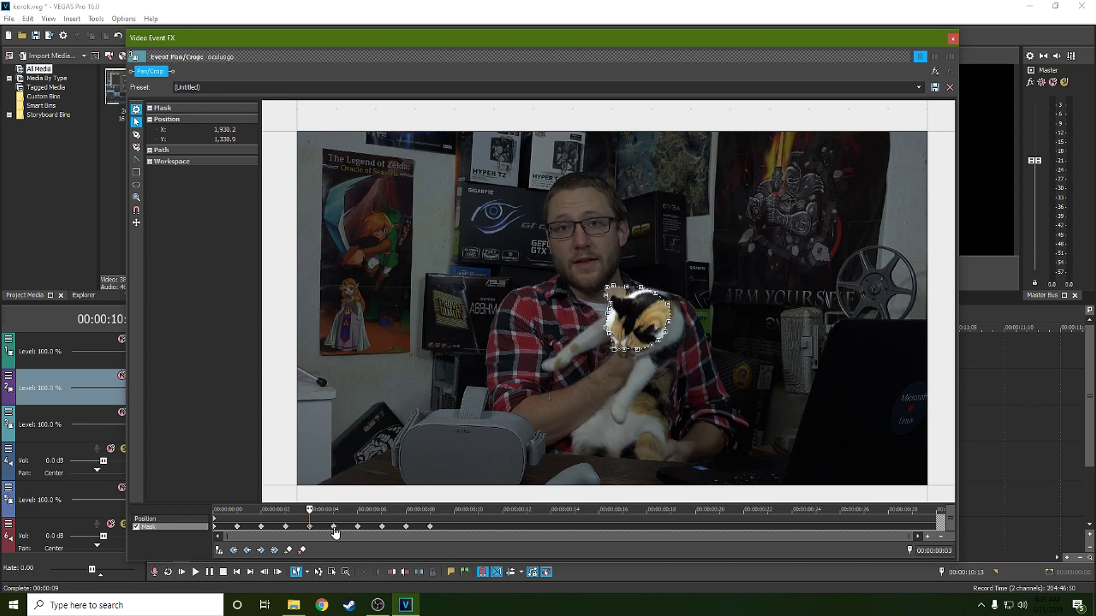
pyautogui.rightClick(334, 527)
pyautogui.click(361, 425)
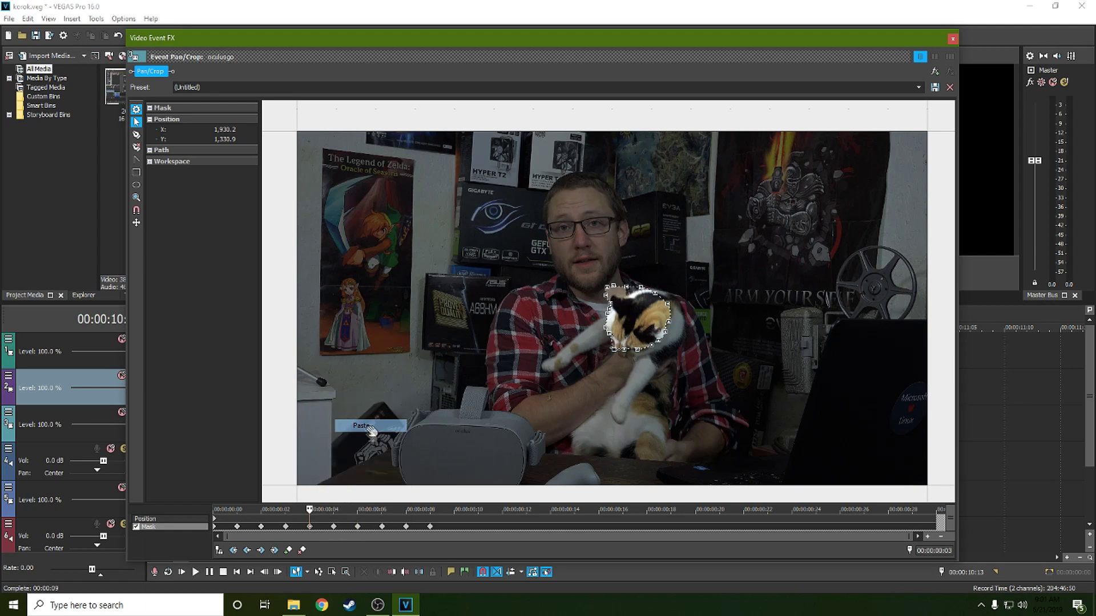
# At the mask keyframe at 00:00:00:04, select the whole mask and move it down over the cat's head
pyautogui.click(334, 527)
pyautogui.moveTo(599, 342); pyautogui.dragTo(640, 308)
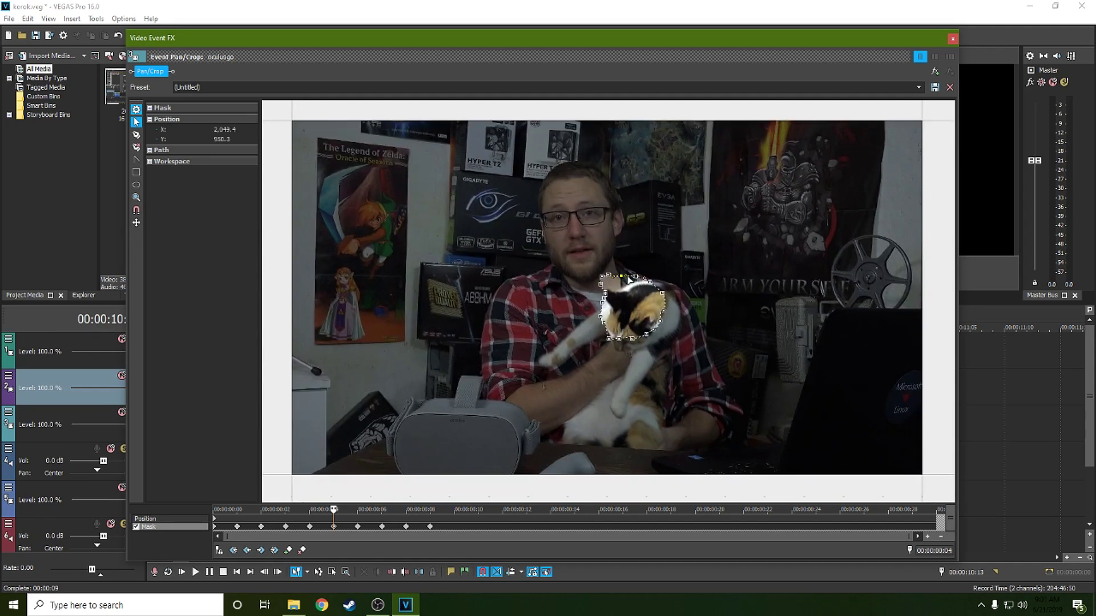
pyautogui.moveTo(651, 281); pyautogui.dragTo(656, 319)
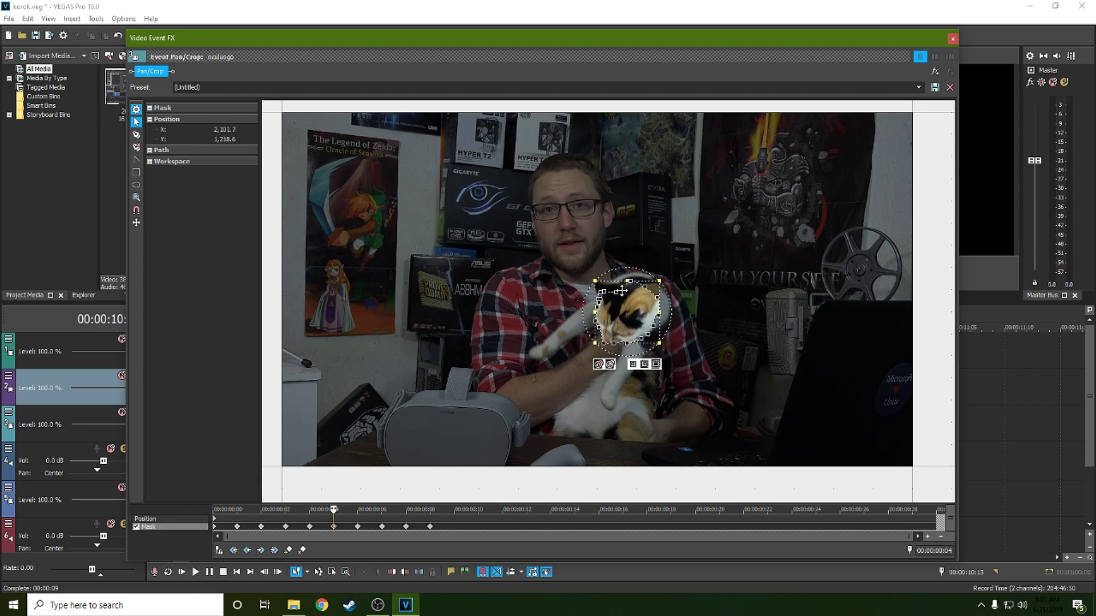
pyautogui.click(572, 287)
pyautogui.click(617, 292)
# Reshape the mask at 00:00:00:04 by moving its individual anchor points inward to fit the outline of the cat's head
pyautogui.moveTo(611, 300); pyautogui.dragTo(597, 290)
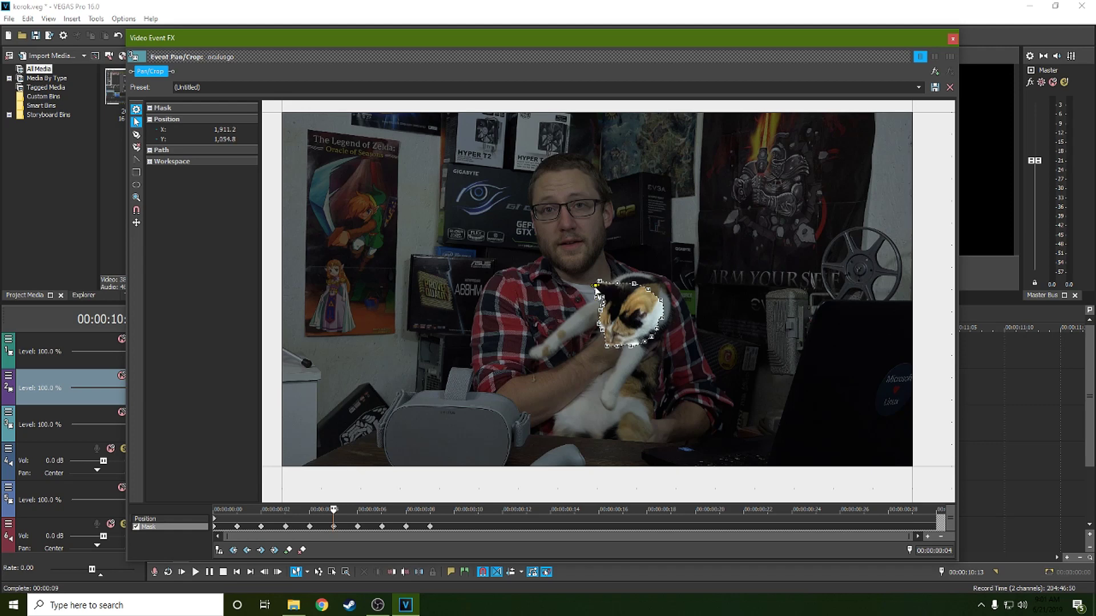
pyautogui.click(600, 312)
pyautogui.click(601, 334)
pyautogui.moveTo(631, 347); pyautogui.dragTo(630, 343)
pyautogui.click(642, 339)
pyautogui.click(653, 336)
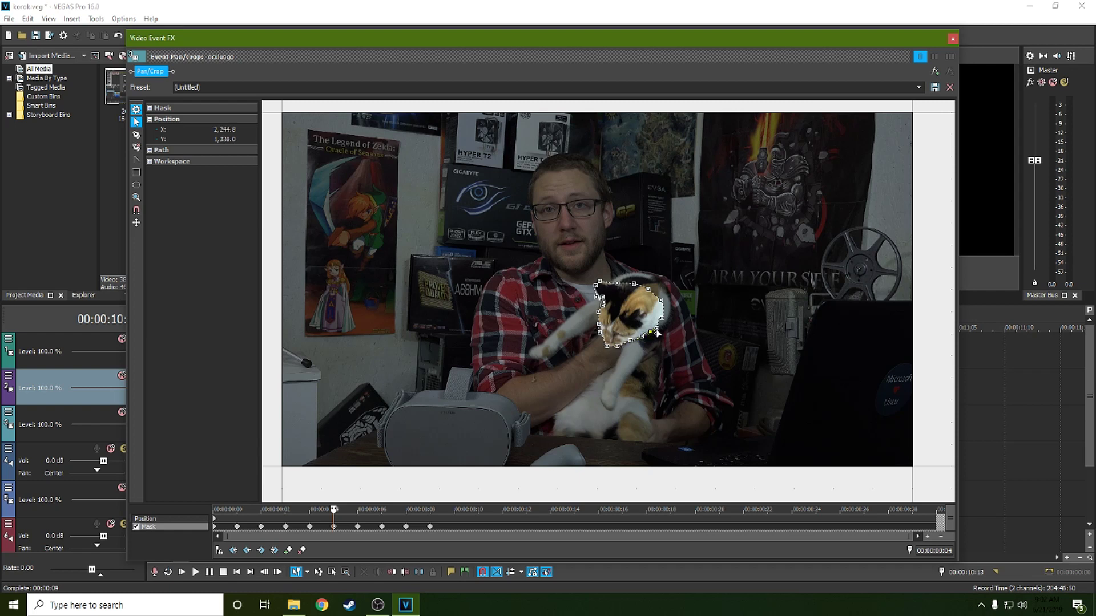
pyautogui.click(655, 330)
pyautogui.click(650, 323)
pyautogui.click(649, 310)
pyautogui.click(634, 284)
pyautogui.click(619, 286)
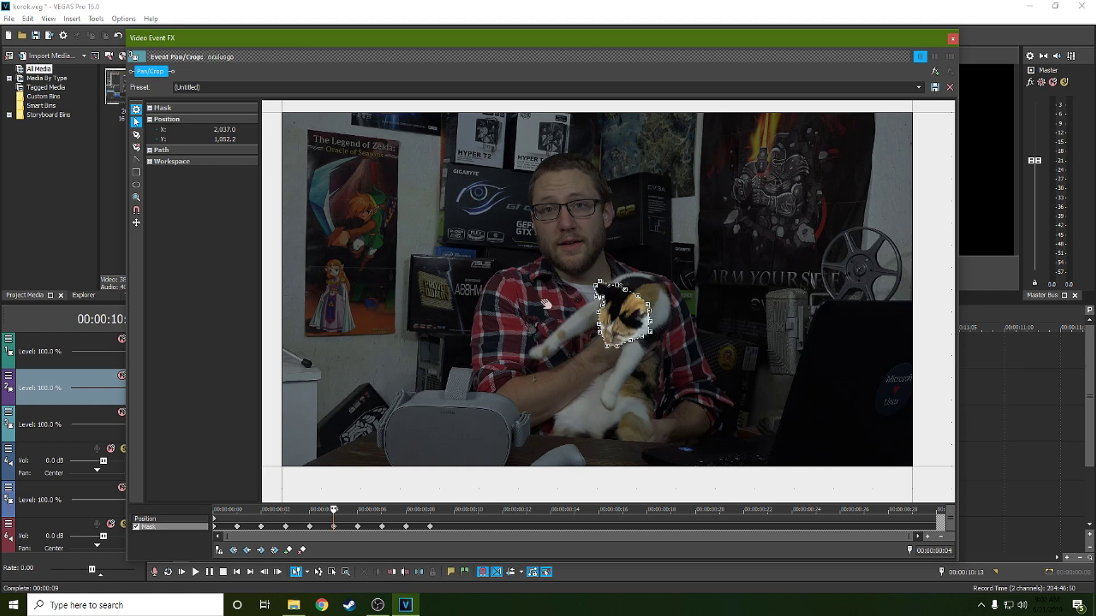
# Compare the mask with the cat's head at the keyframes from 00:00:00:06 to 00:00:00:08, and close the Pan/Crop window
pyautogui.moveTo(360, 532); pyautogui.dragTo(382, 534)
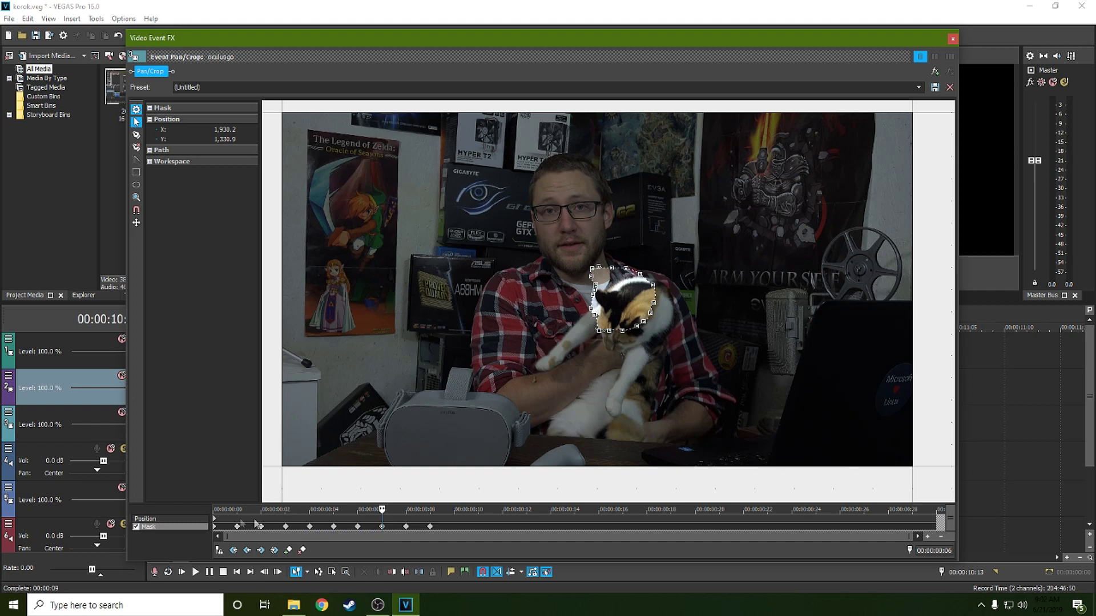
pyautogui.click(406, 533)
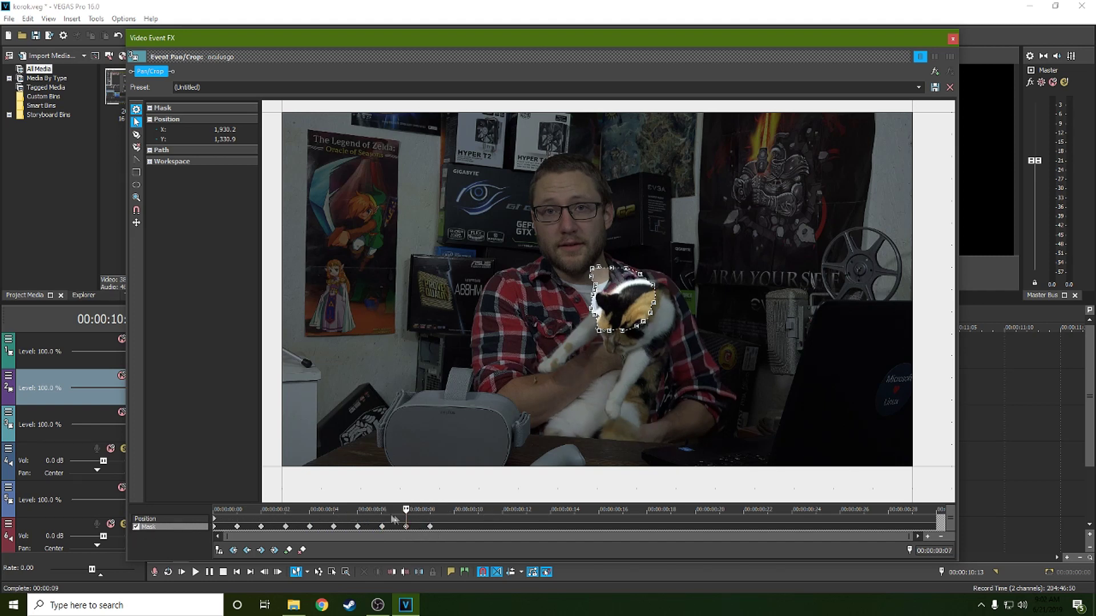
pyautogui.click(430, 530)
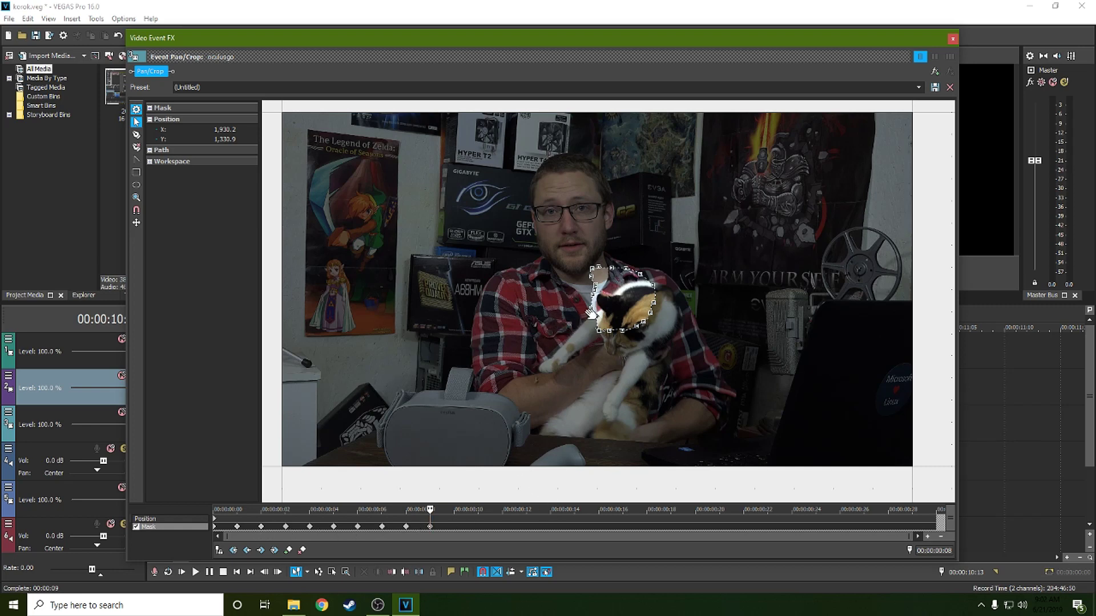
pyautogui.click(953, 38)
# Show the whole timeline and review the masked korok over the blue VEGAS Solid Color 12 clip at the project start
pyautogui.scroll(-5, 362, 459)
pyautogui.moveTo(191, 554); pyautogui.dragTo(183, 555)
pyautogui.click(179, 465)
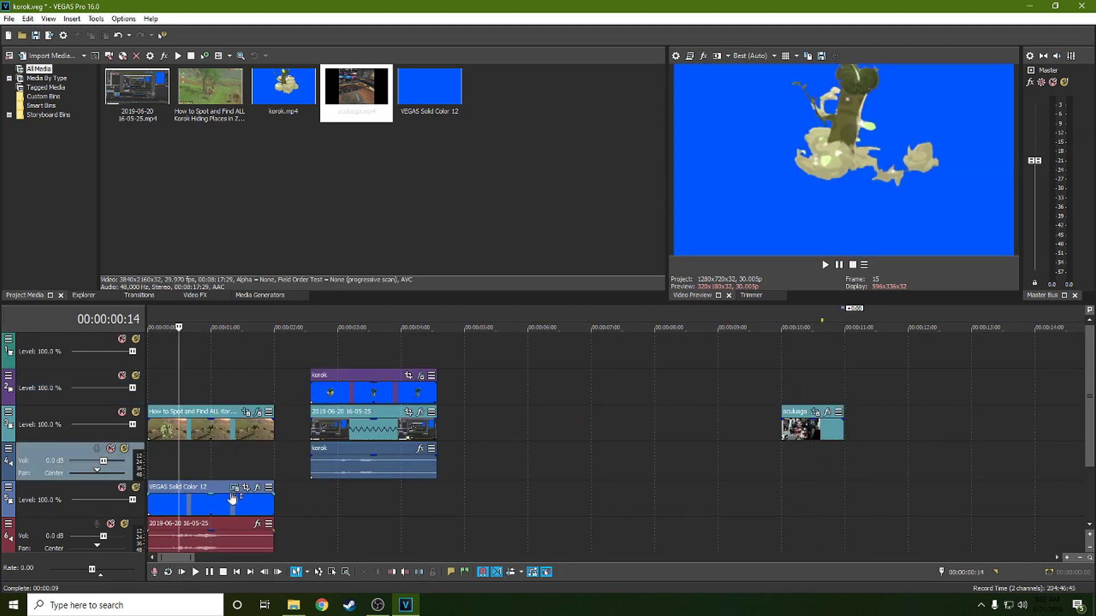
pyautogui.click(231, 499)
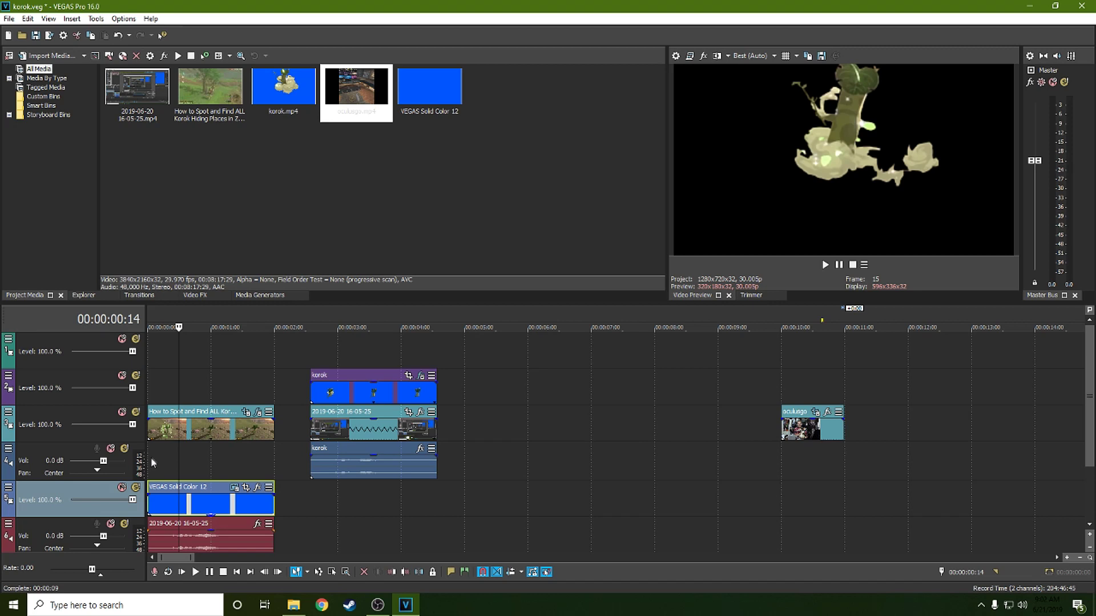
pyautogui.click(151, 457)
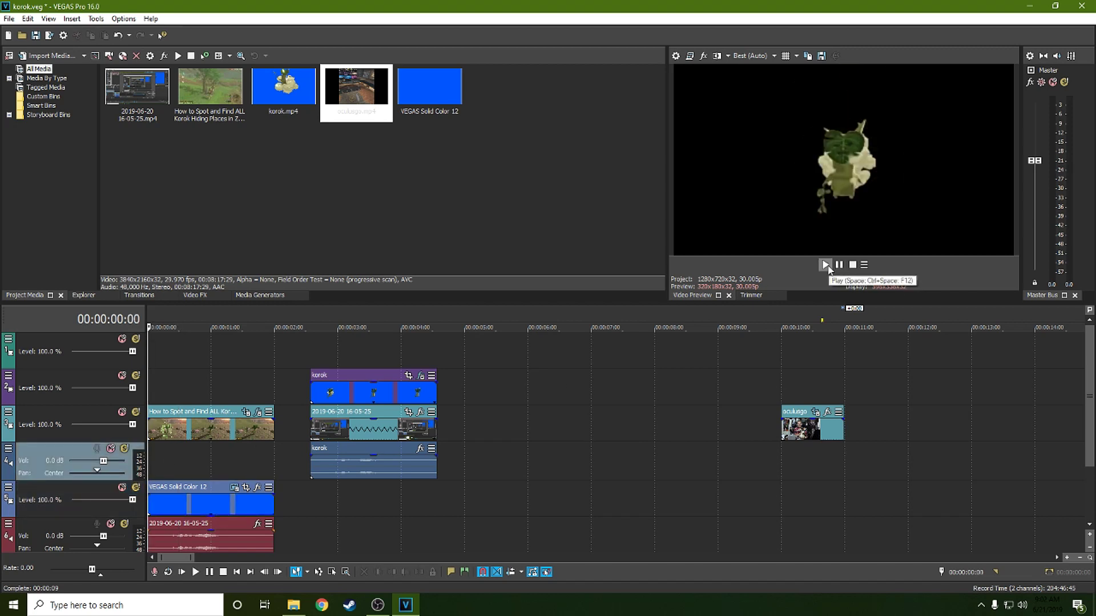
pyautogui.click(210, 492)
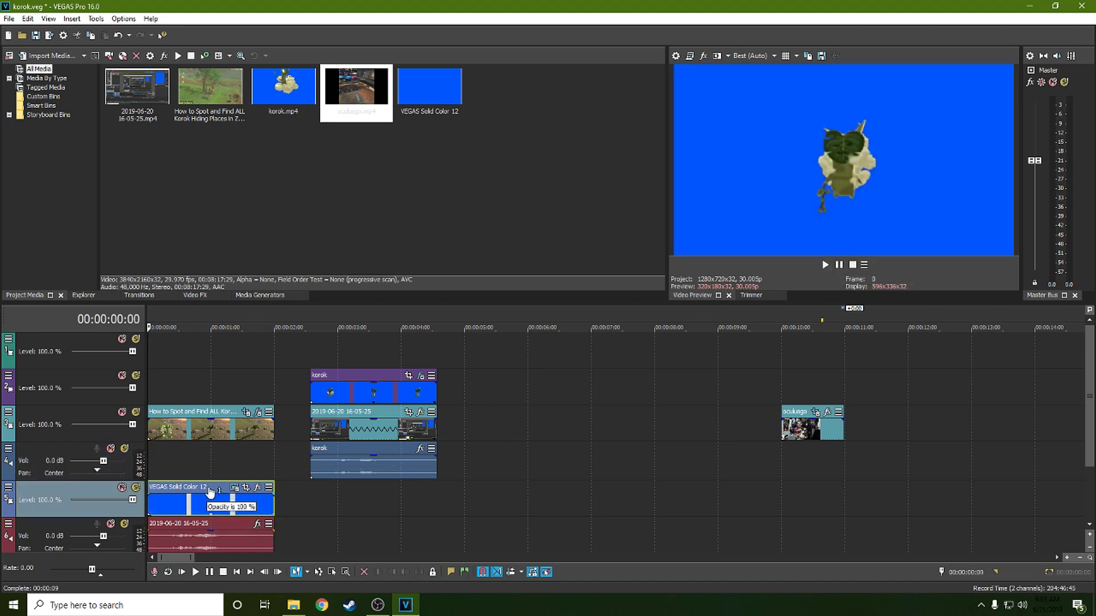
# Inspect the Chroma Keyer settings on the korok clip and close the effect window
pyautogui.click(357, 393)
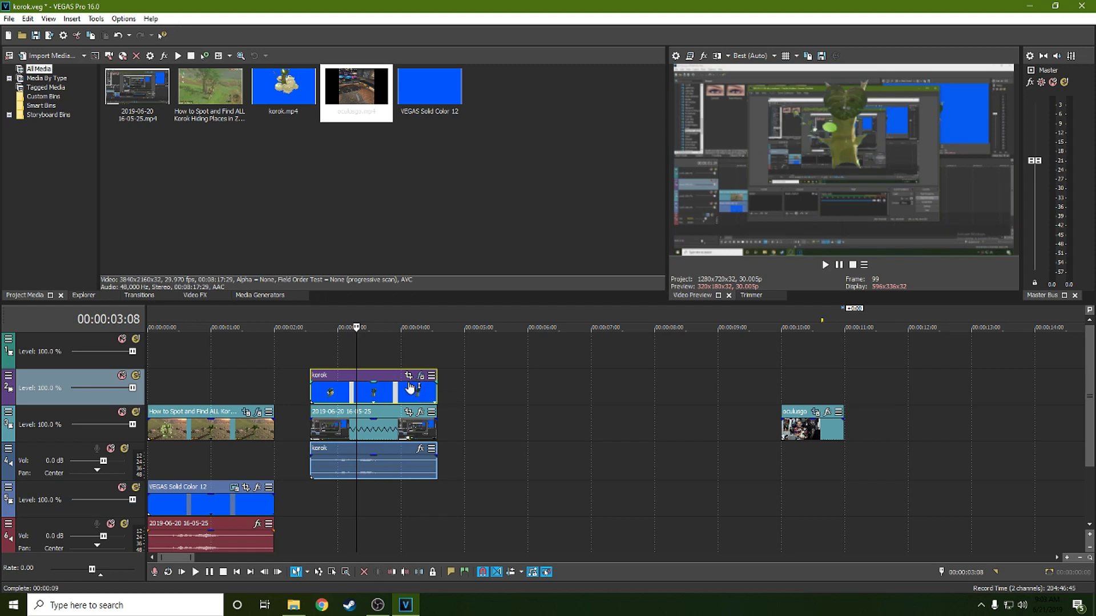
pyautogui.click(421, 375)
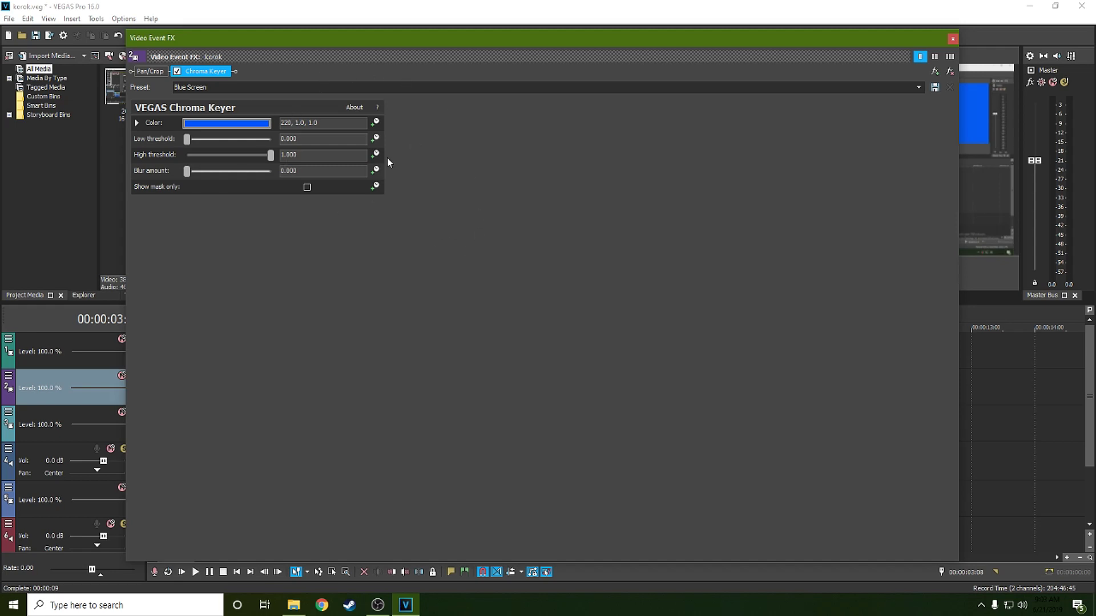
pyautogui.click(952, 38)
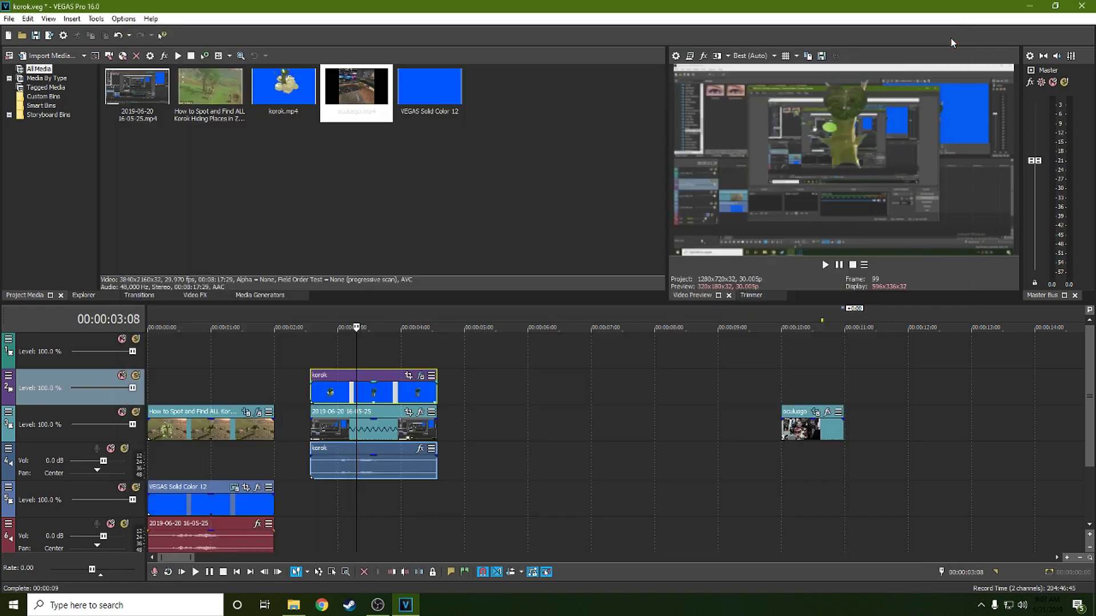
pyautogui.click(366, 348)
pyautogui.press('space')
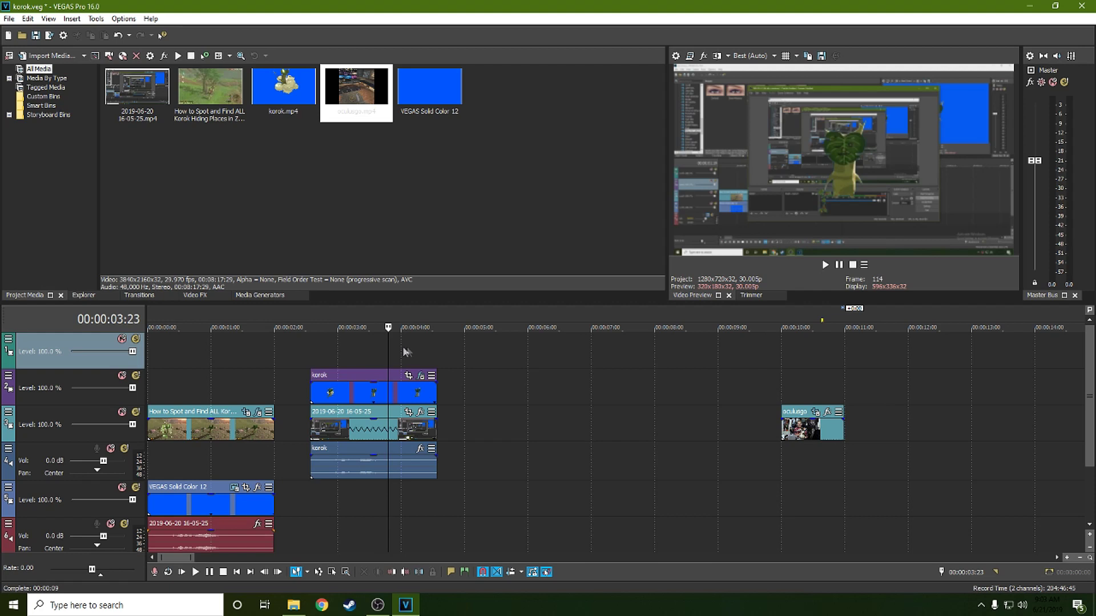
pyautogui.click(351, 356)
pyautogui.click(424, 357)
pyautogui.click(397, 354)
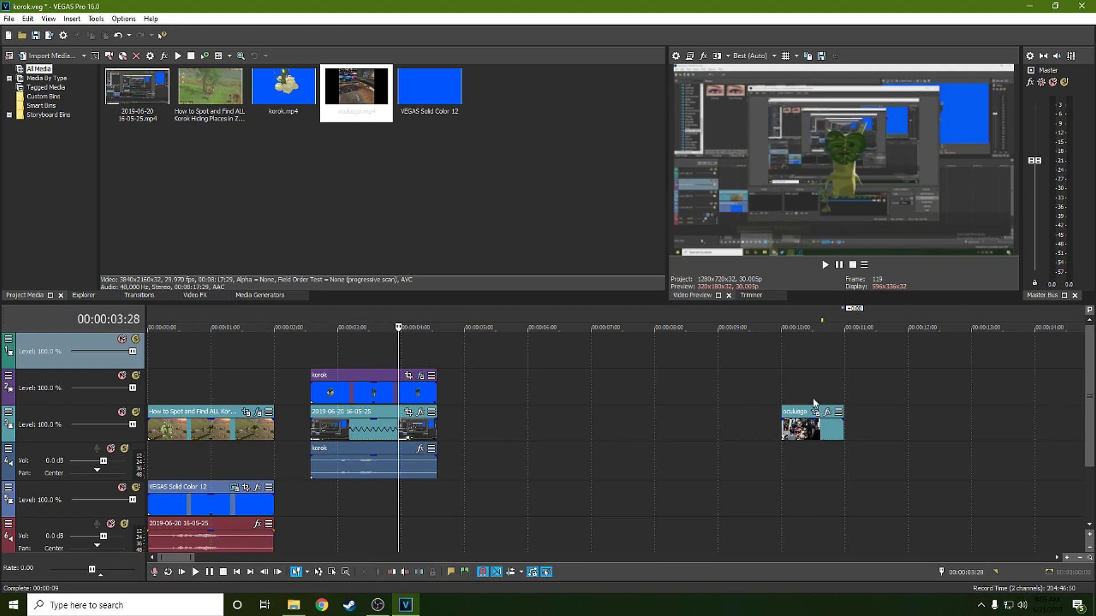
# Go to the oculusgo clip and step back through it frame by frame to check the masked cat's head
pyautogui.click(803, 391)
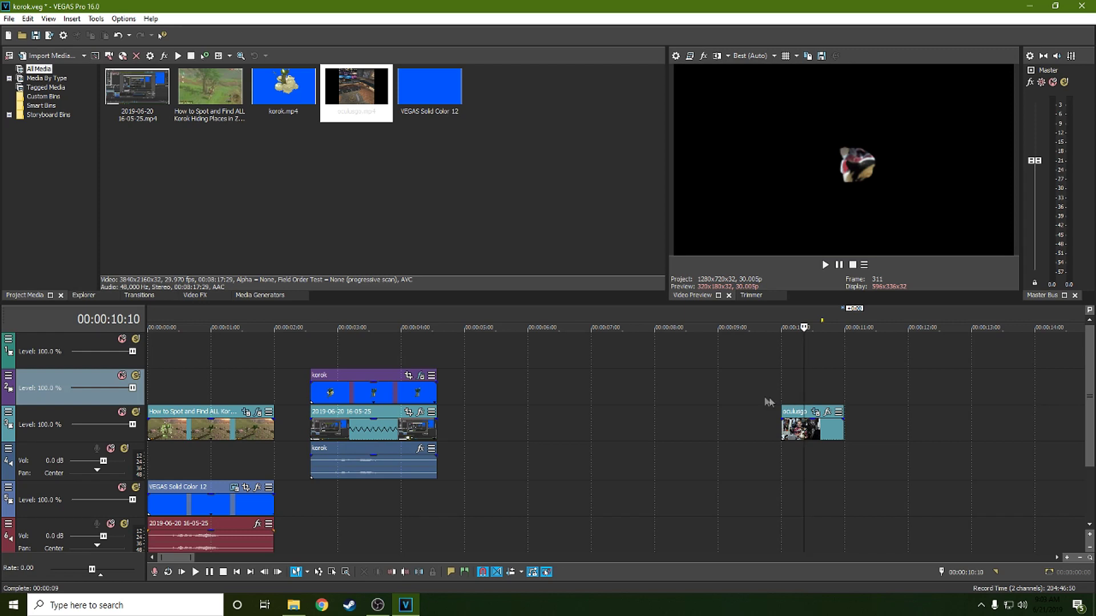
pyautogui.click(785, 399)
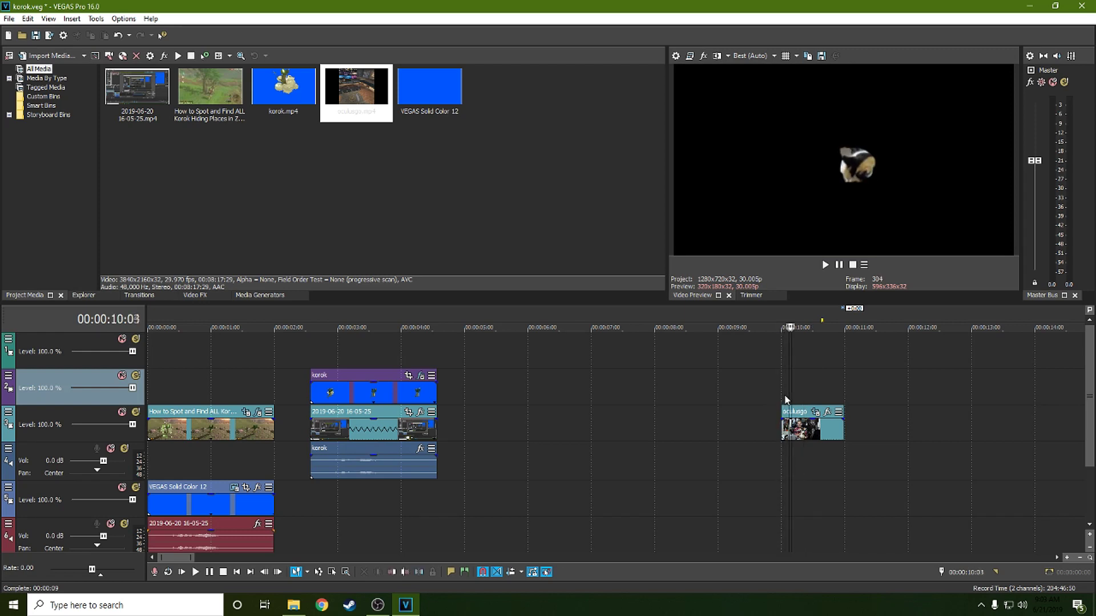
pyautogui.press('Right')
pyautogui.press('Left')
pyautogui.press('Left')
pyautogui.press('Left')
pyautogui.press('Left')
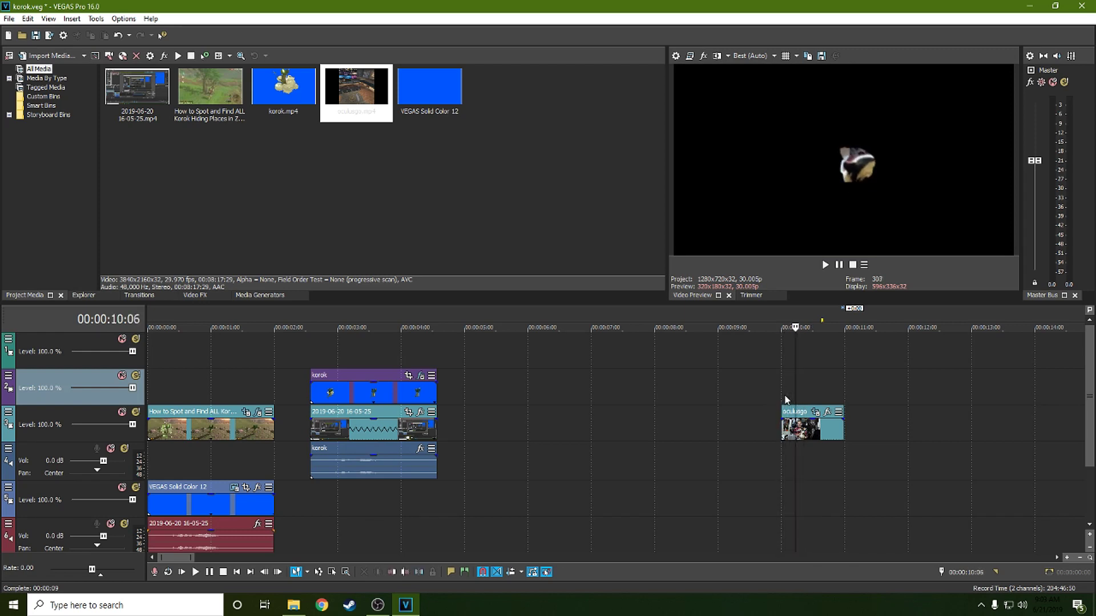
pyautogui.press('Left')
pyautogui.press('Left')
pyautogui.press('Left')
pyautogui.press('Left')
pyautogui.press('Left')
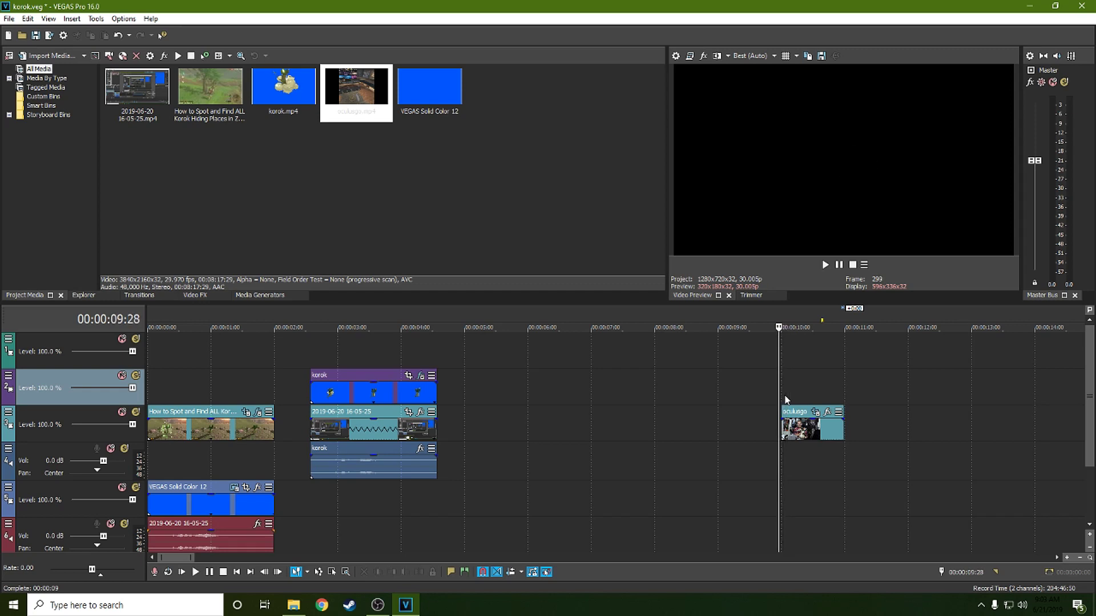